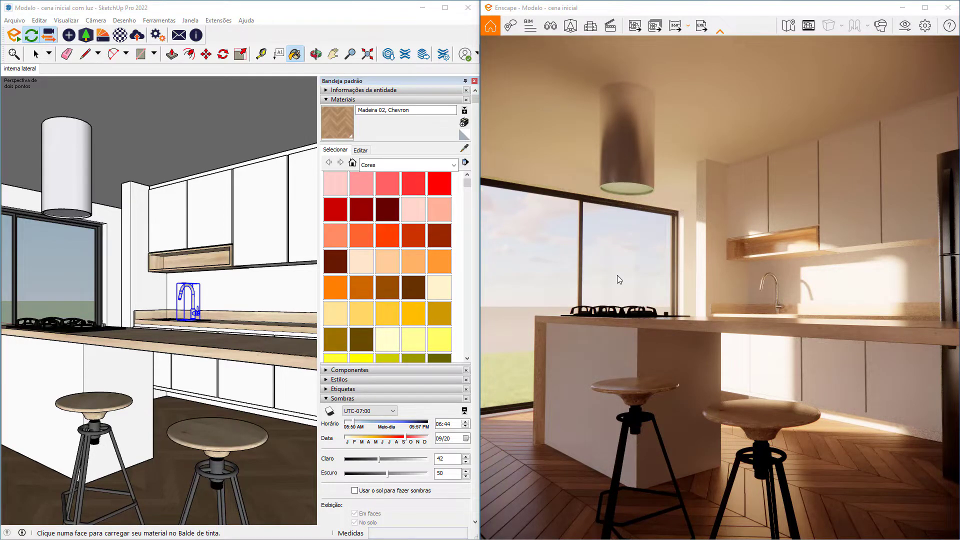
Open the Enscape asset library and move its window over the render view so the model is uncovered
key("space")
left_click(165, 164)
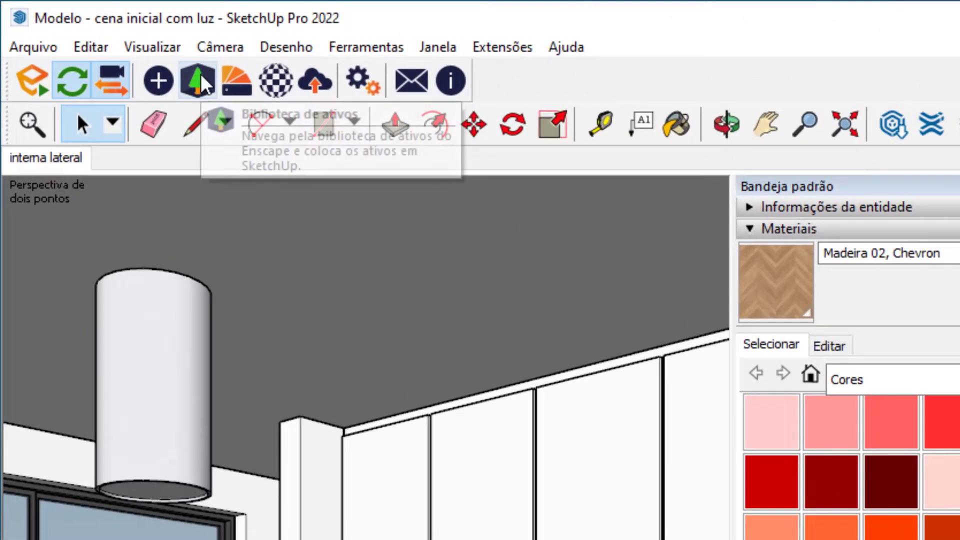
left_click(198, 83)
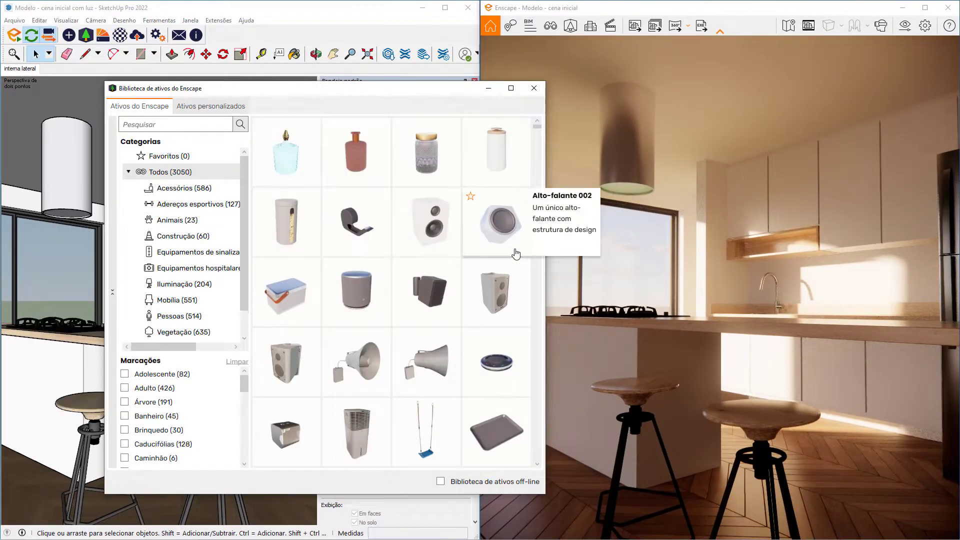
left_click_drag(546, 188, 588, 192)
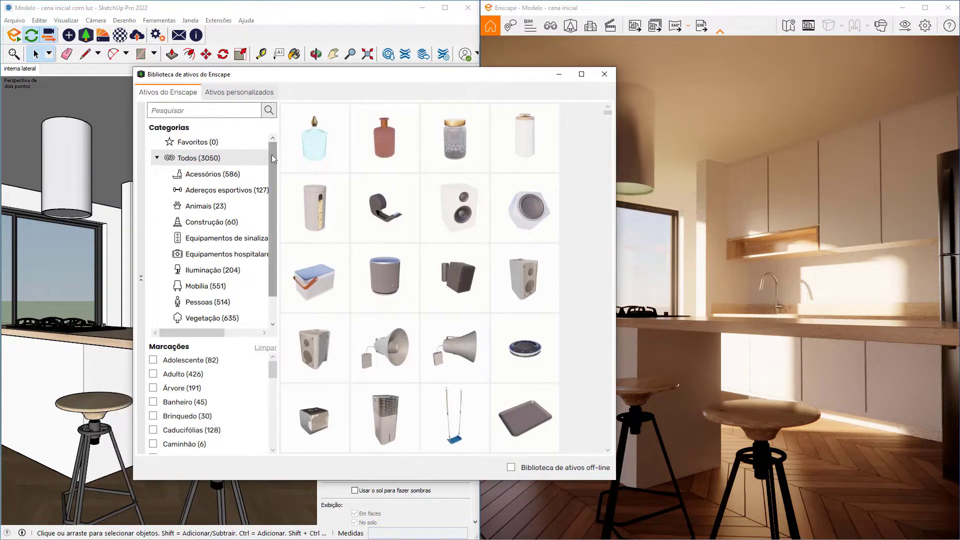
left_click_drag(271, 154, 272, 214)
scroll(272, 215, "up", 1)
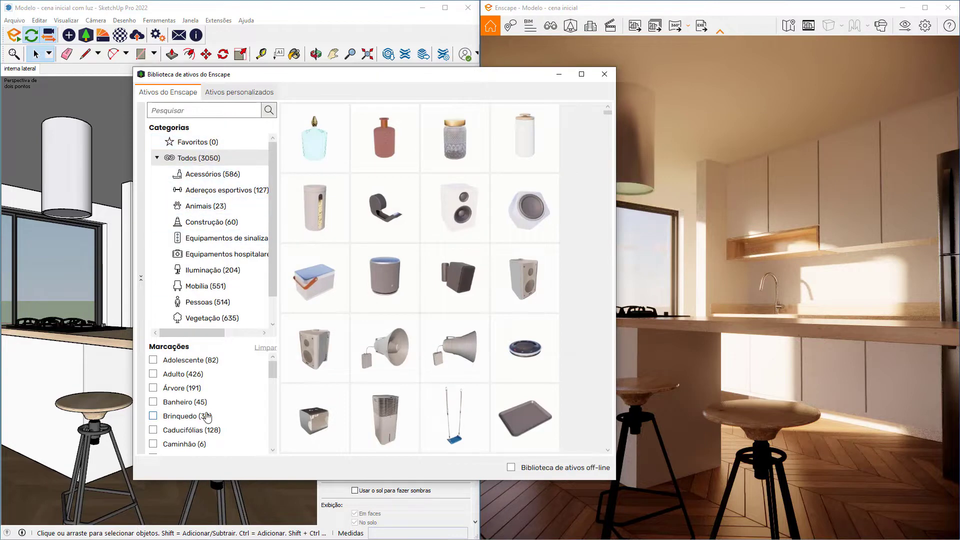
mouse_move(246, 80)
left_mouse_down()
mouse_move(484, 82)
mouse_move(432, 70)
mouse_move(625, 70)
left_mouse_up()
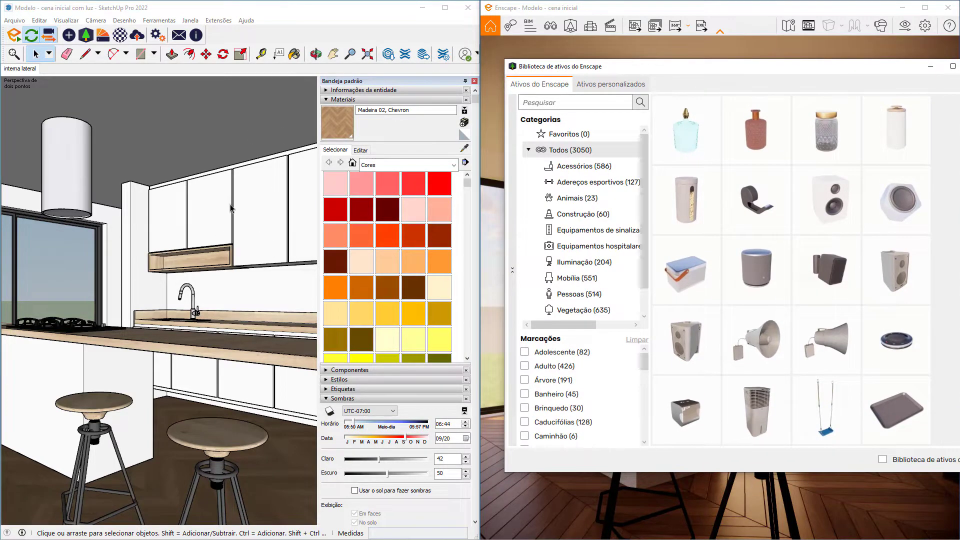
Collapse the default tray and filter the asset library to the Acessórios category with the Cozinha tag
left_click(466, 82)
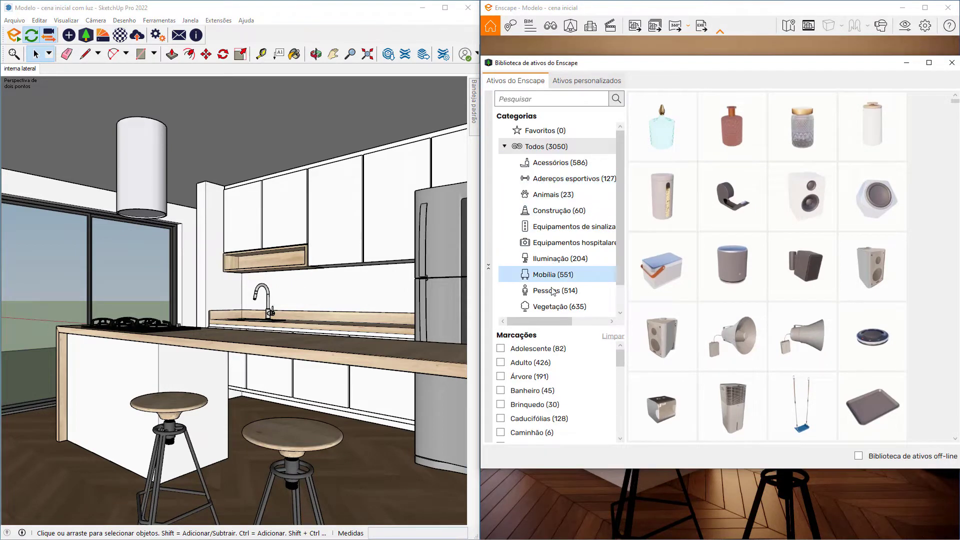
left_click(583, 164)
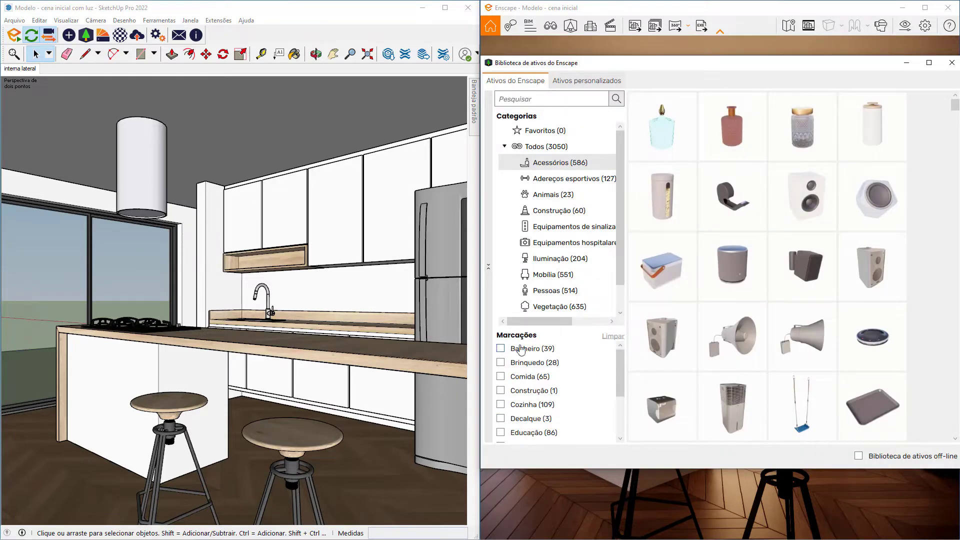
left_click(501, 405)
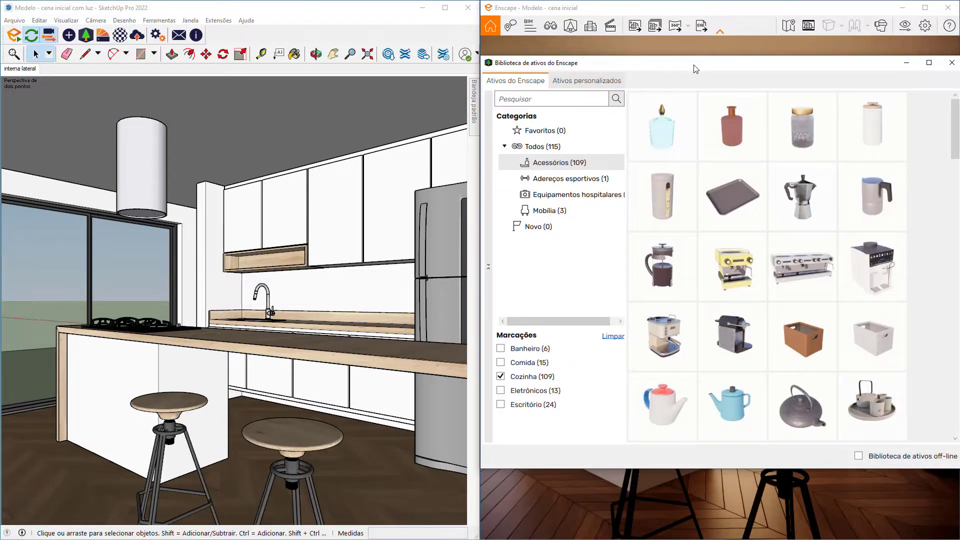
Place the Cafeteira 001 asset on the island cooktop's rear burner nearest the sink
left_click_drag(694, 65, 670, 61)
mouse_move(789, 220)
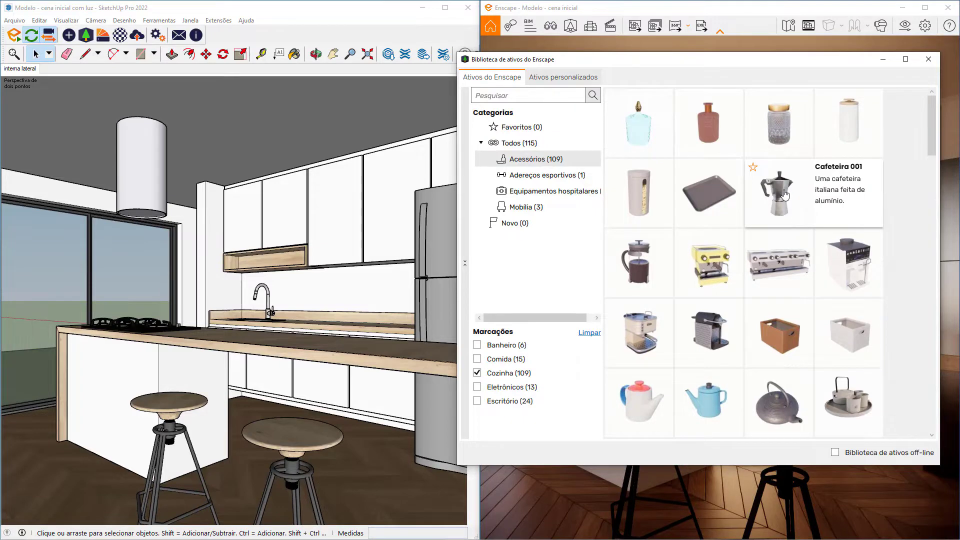
left_click(784, 195)
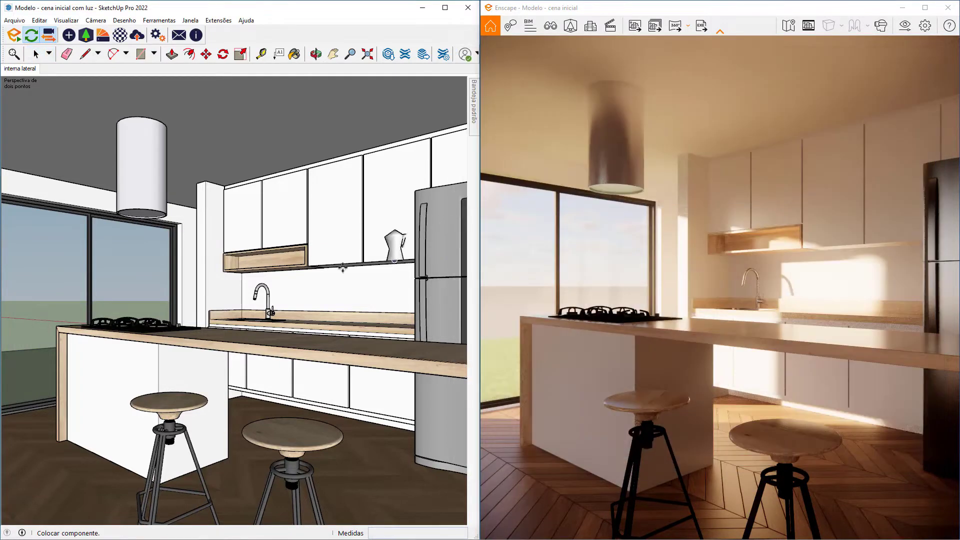
left_click(123, 323)
scroll(125, 320, "up", 8)
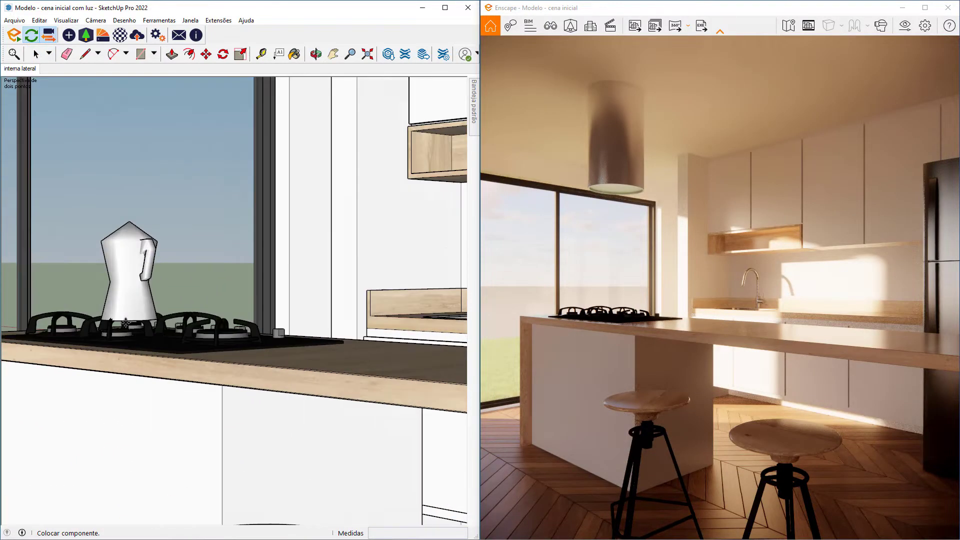
middle_click(126, 320)
middle_click_drag(126, 320, 215, 372)
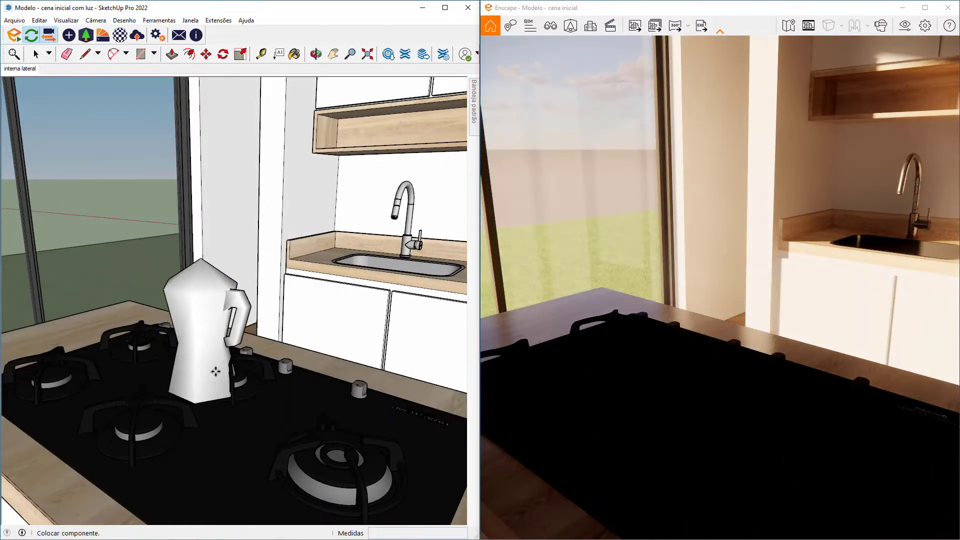
left_click(233, 360)
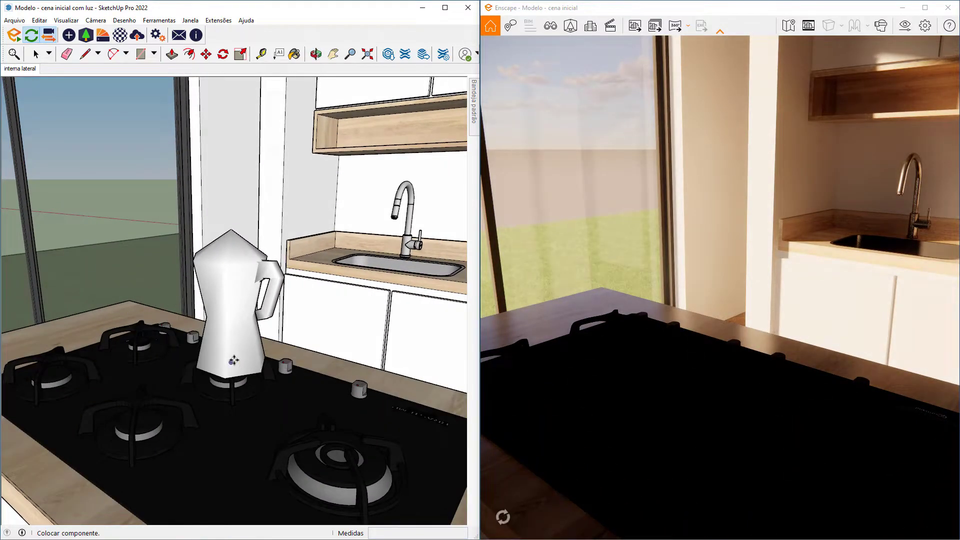
key("Escape")
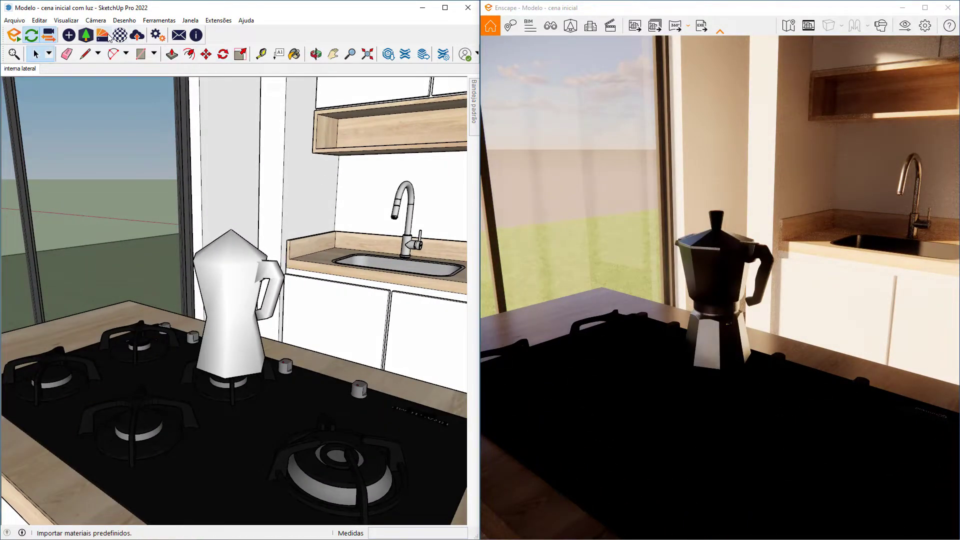
Find the Prato 005: Pilha asset in the library and place it on the sink countertop near the refrigerator
left_click(119, 36)
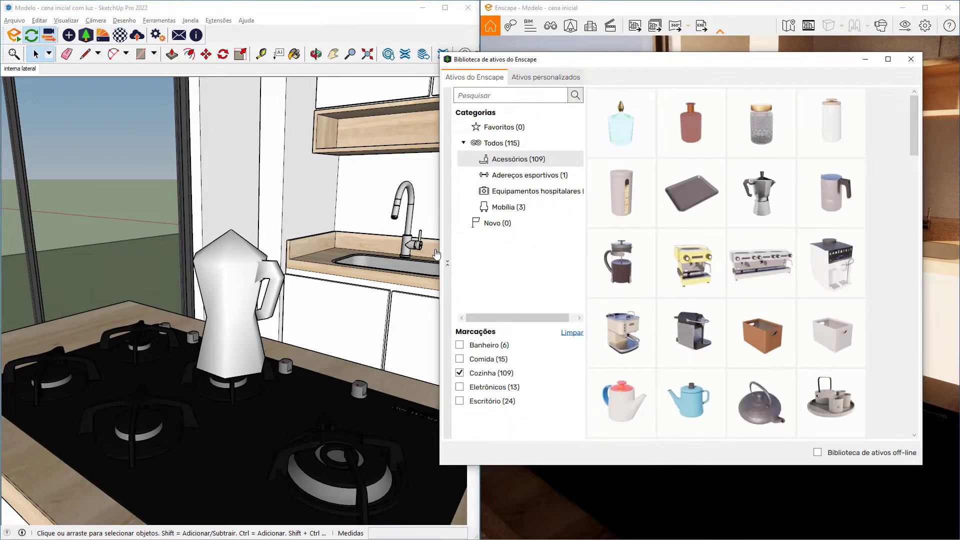
mouse_move(280, 300)
middle_mouse_down()
mouse_move(304, 292)
mouse_move(236, 318)
mouse_move(280, 310)
middle_mouse_up()
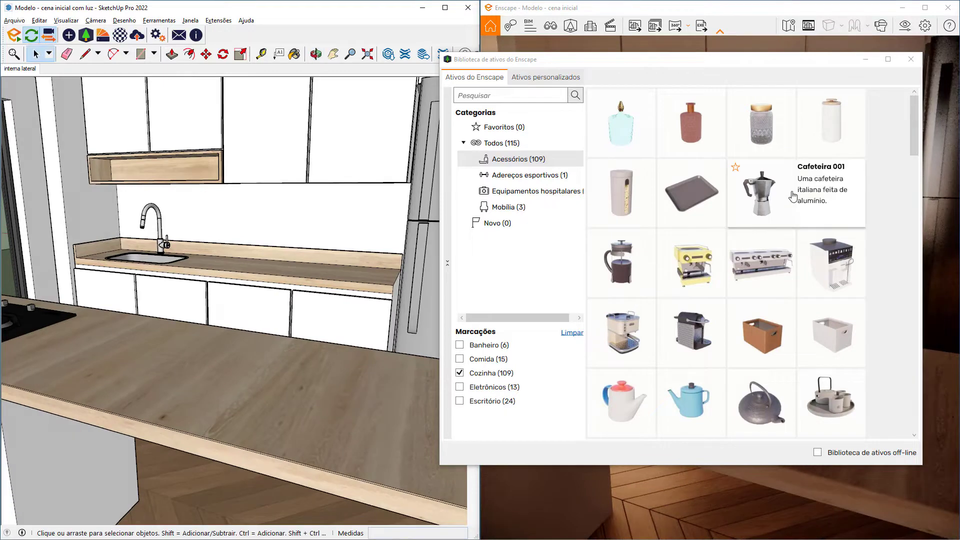
left_click_drag(914, 156, 908, 207)
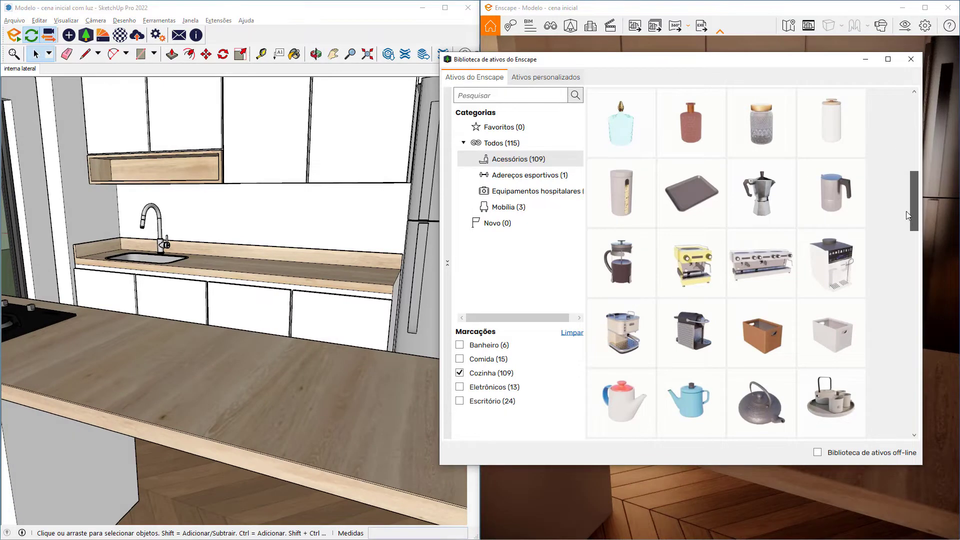
left_click_drag(908, 281, 911, 293)
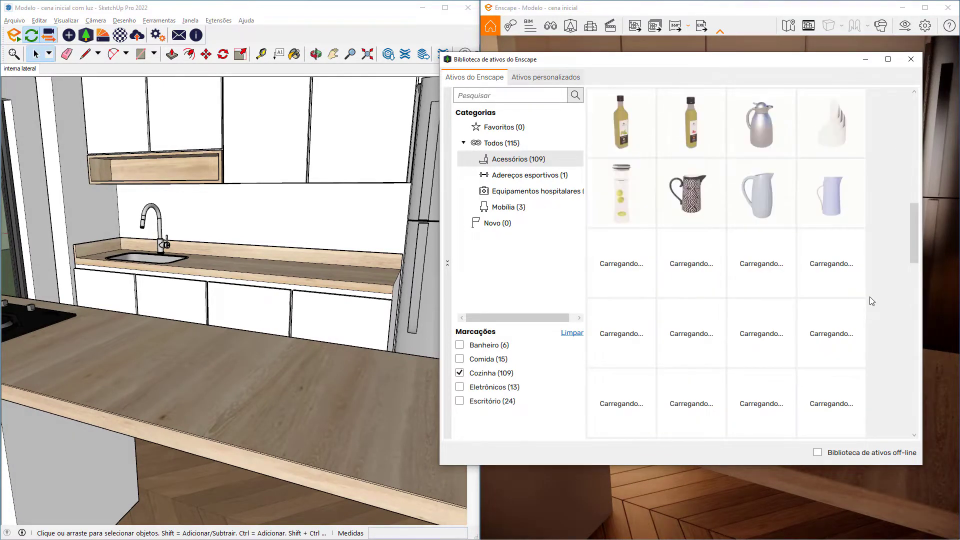
scroll(869, 297, "up", 3)
scroll(870, 300, "up", 3)
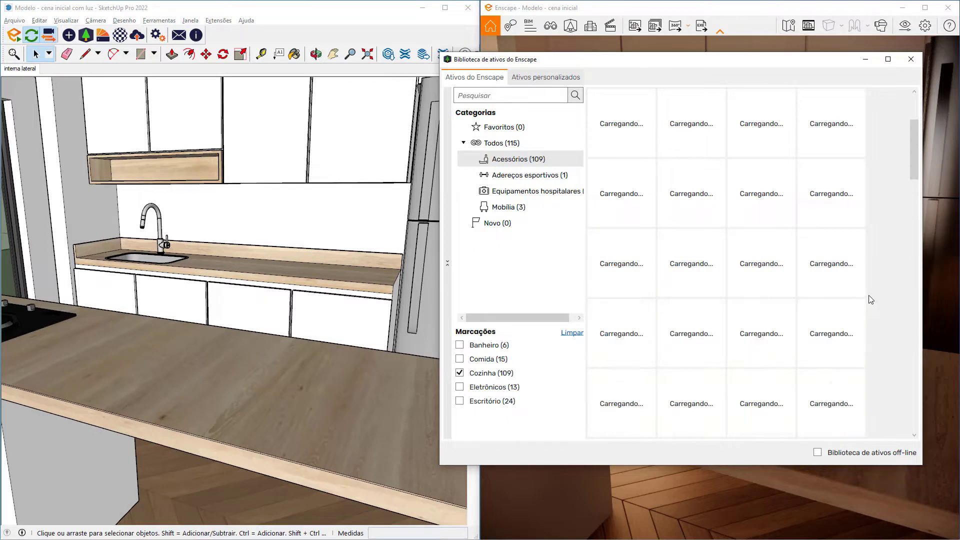
scroll(685, 252, "down", 5)
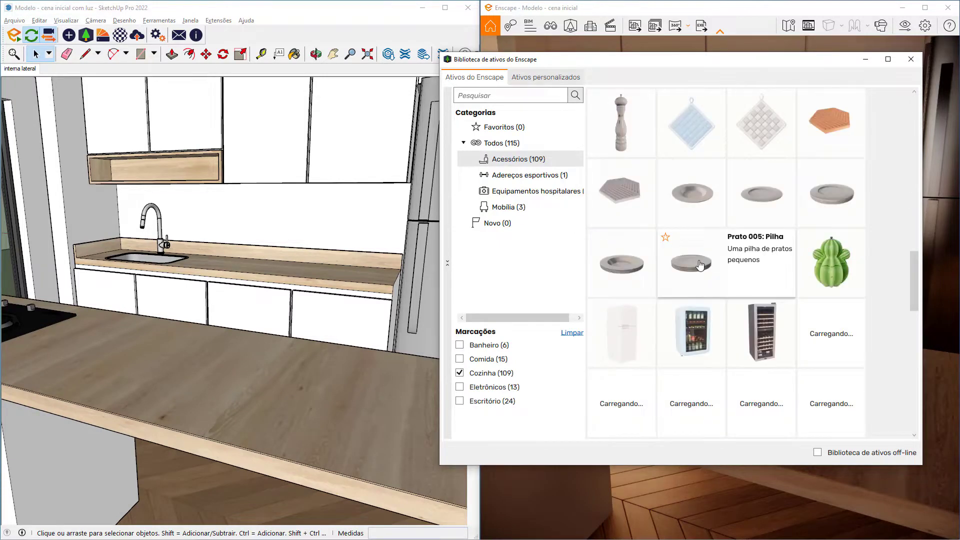
left_click(699, 265)
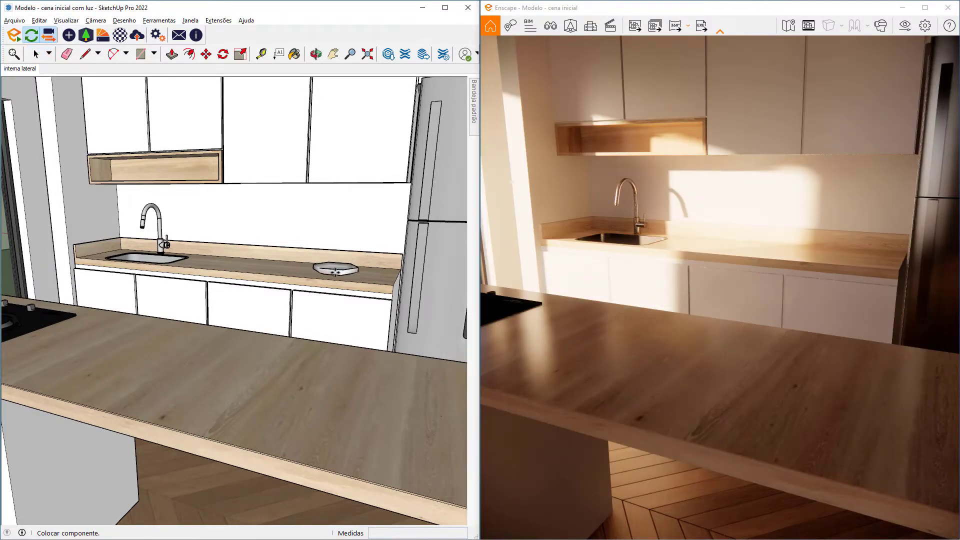
left_click(364, 275)
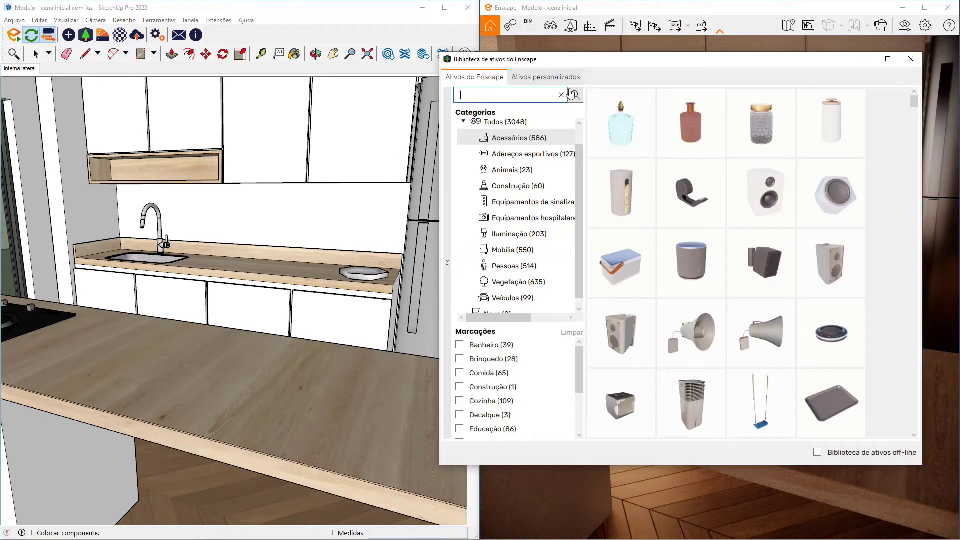
Search the asset library for "flor" and place Vaso 006: Flor on the countertop beside the plate stack
left_click(480, 95)
type("flor")
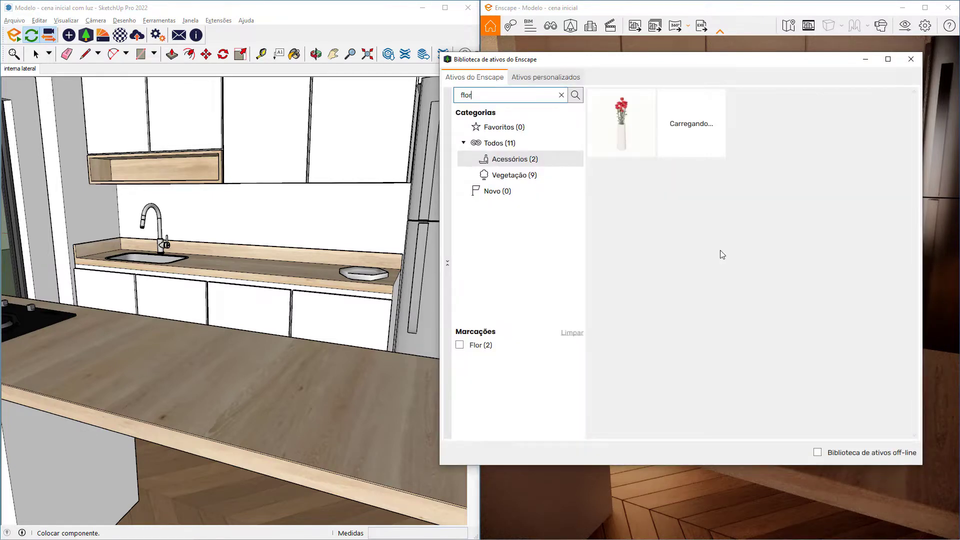
mouse_move(623, 125)
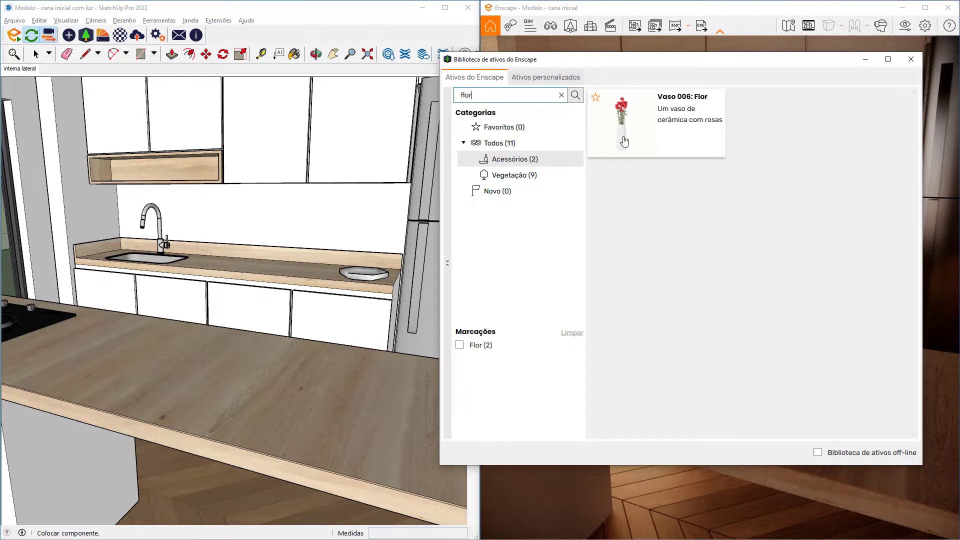
left_click(624, 142)
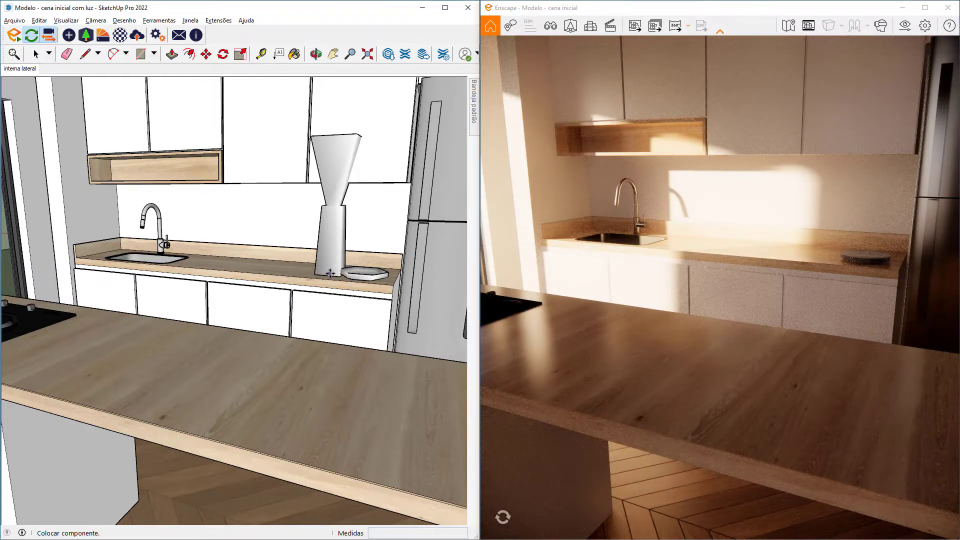
left_click(330, 273)
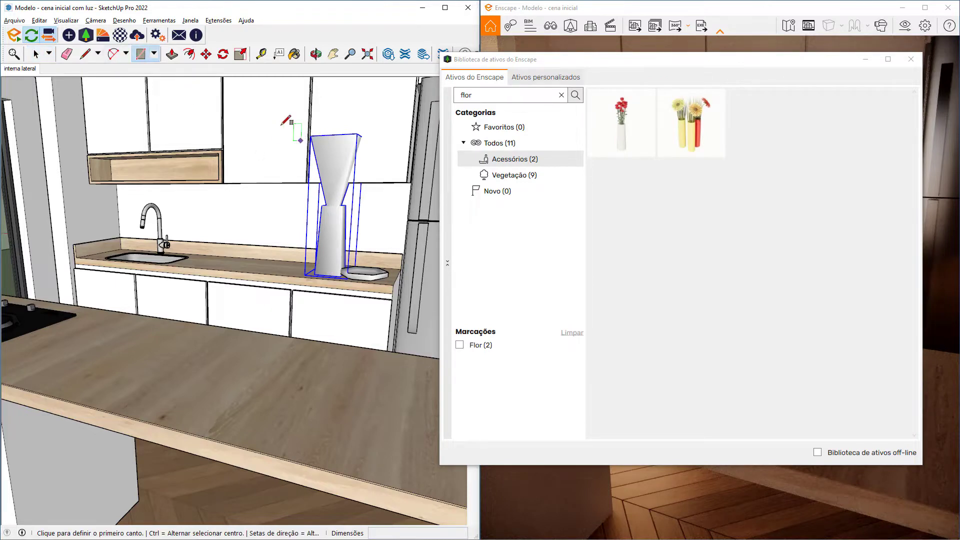
Scale the flower vase down uniformly and move it about 0.24 m along the countertop toward the refrigerator
left_click(240, 54)
left_click(311, 135)
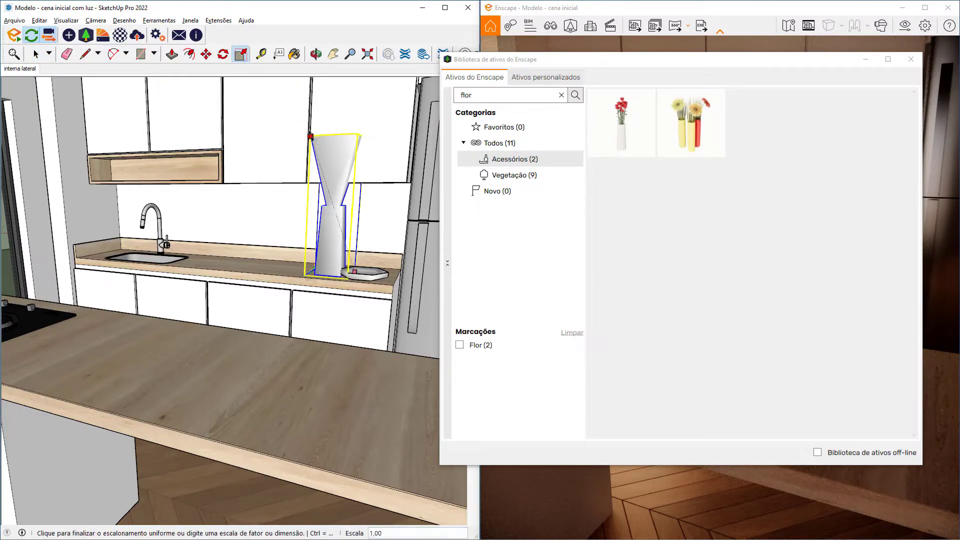
left_click(331, 185)
key("m")
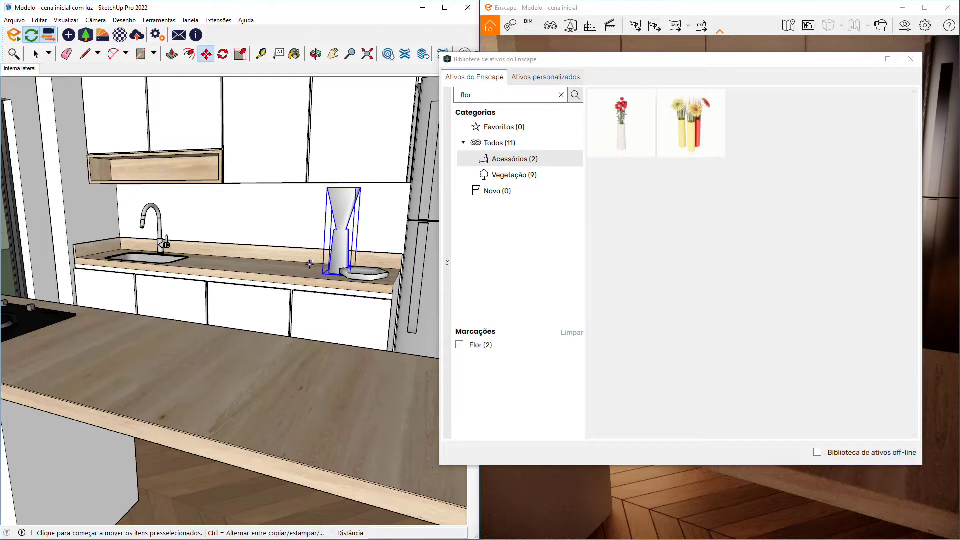
left_click(281, 266)
left_click(325, 265)
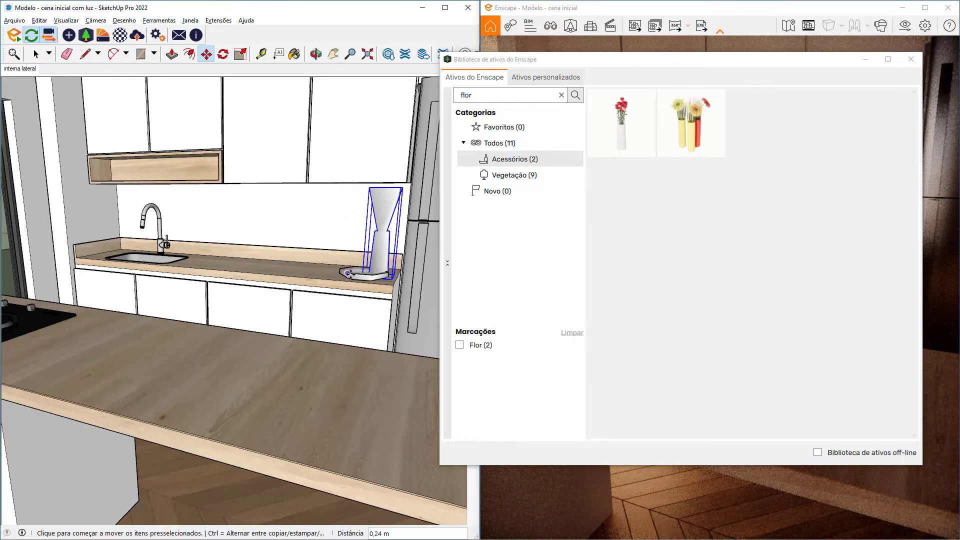
key("space")
Move the plate stack about 0.20 m along the countertop toward the sink, clear of the flower vase
left_click(728, 121)
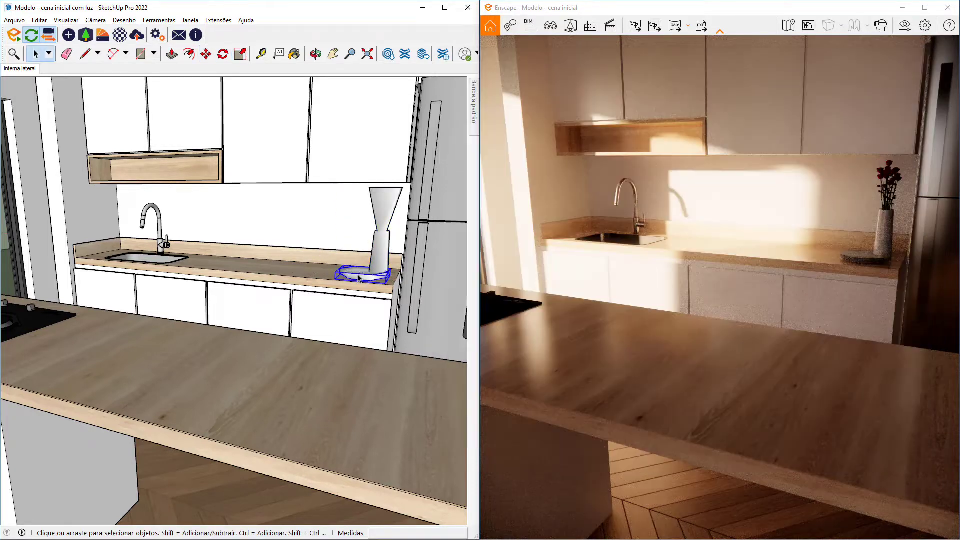
left_click(206, 54)
left_click(335, 271)
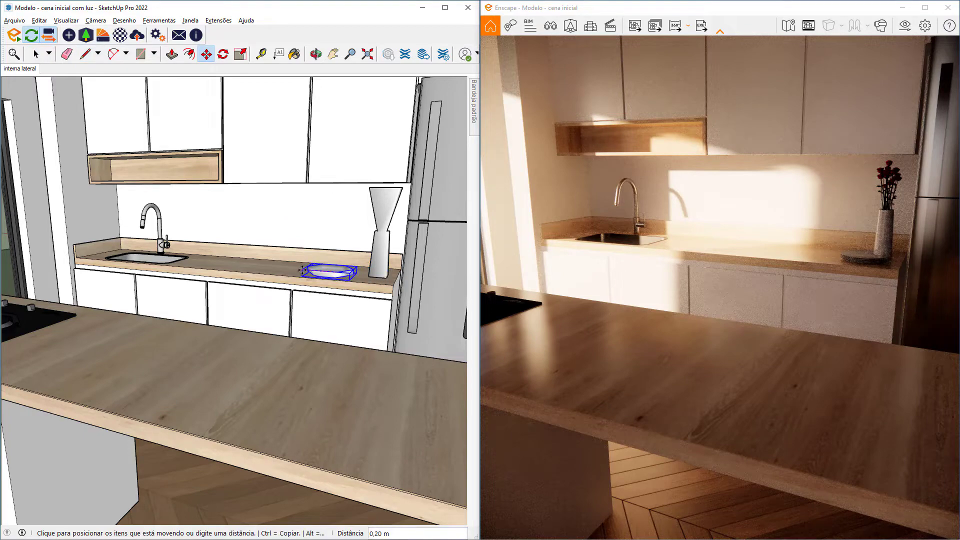
left_click(298, 272)
key("space")
Check the vase in the wider kitchen render and move it slightly along the countertop toward the plate stack
left_click(384, 243)
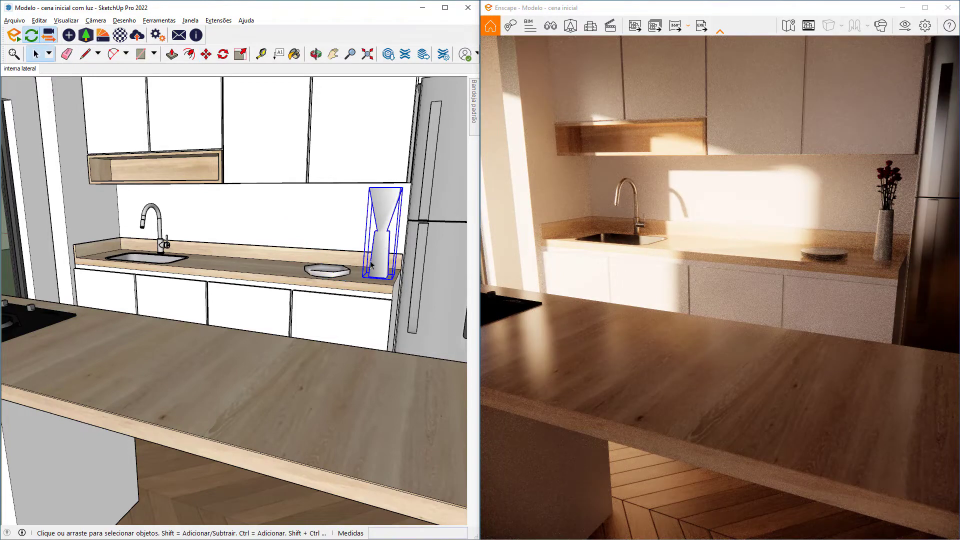
key("m")
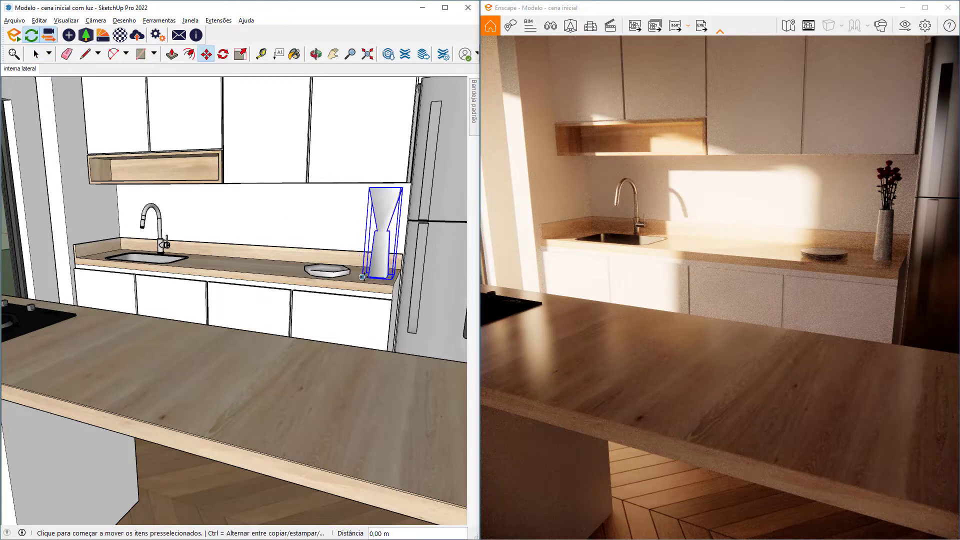
scroll(817, 311, "down", 5)
left_click_drag(816, 311, 790, 270)
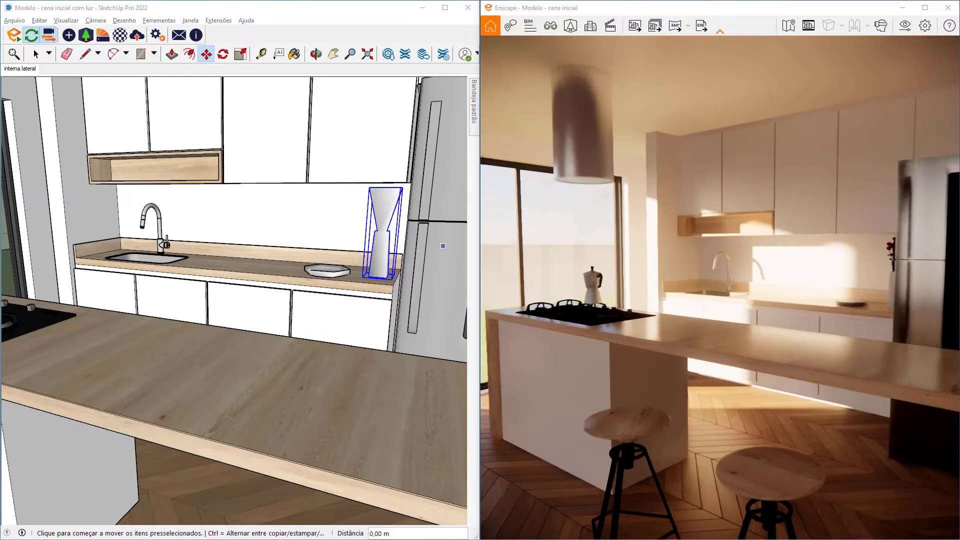
left_click(394, 279)
left_click(378, 278)
key("space")
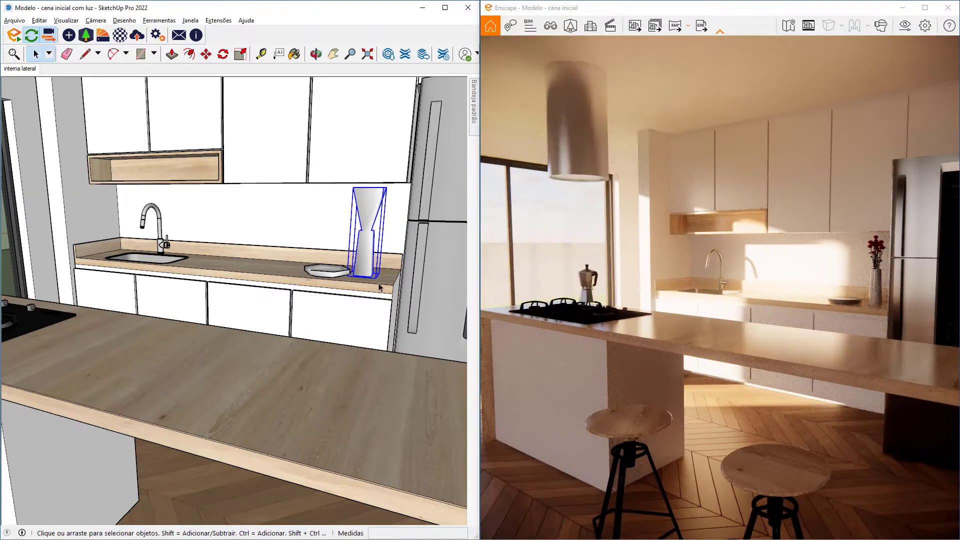
Place one Arbusto 025: Samambaia from the library's Vegetação category on the lawn just outside the sliding glass door
middle_click_drag(215, 311, 408, 311)
middle_click_drag(307, 318, 291, 314)
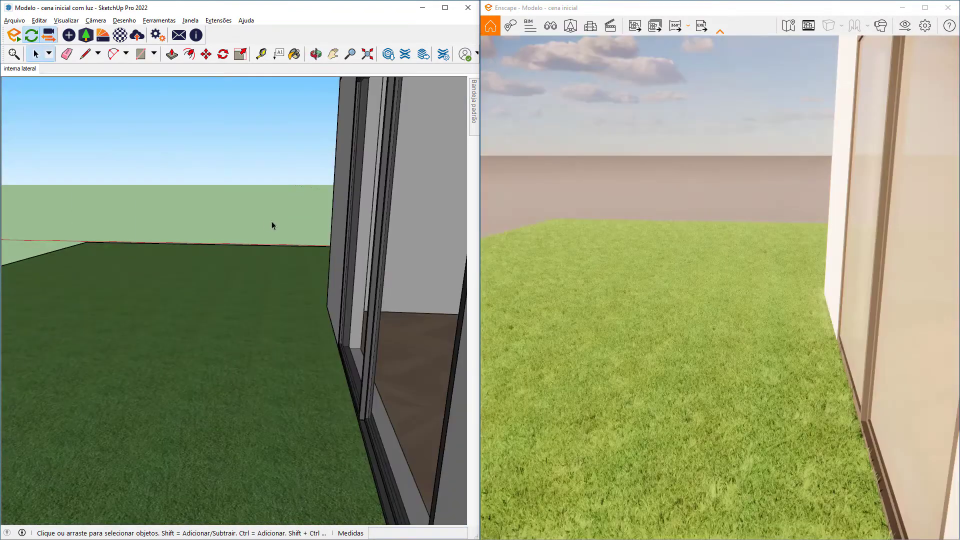
left_click(86, 35)
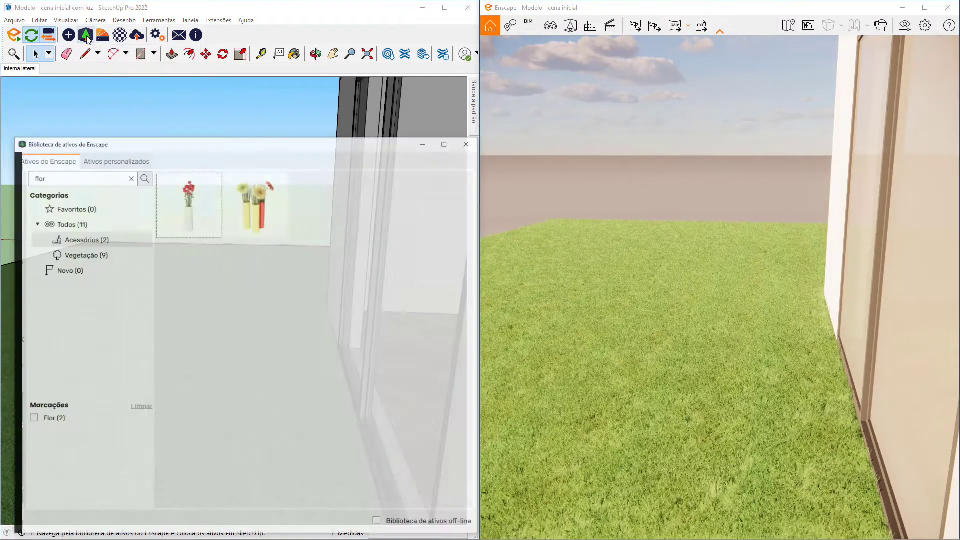
left_click_drag(387, 121, 565, 86)
left_click(341, 117)
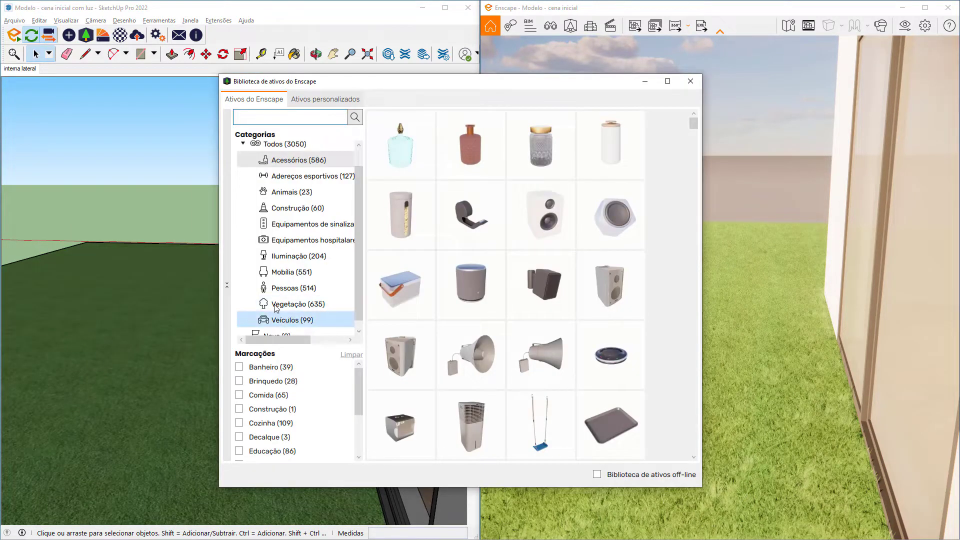
left_click(280, 303)
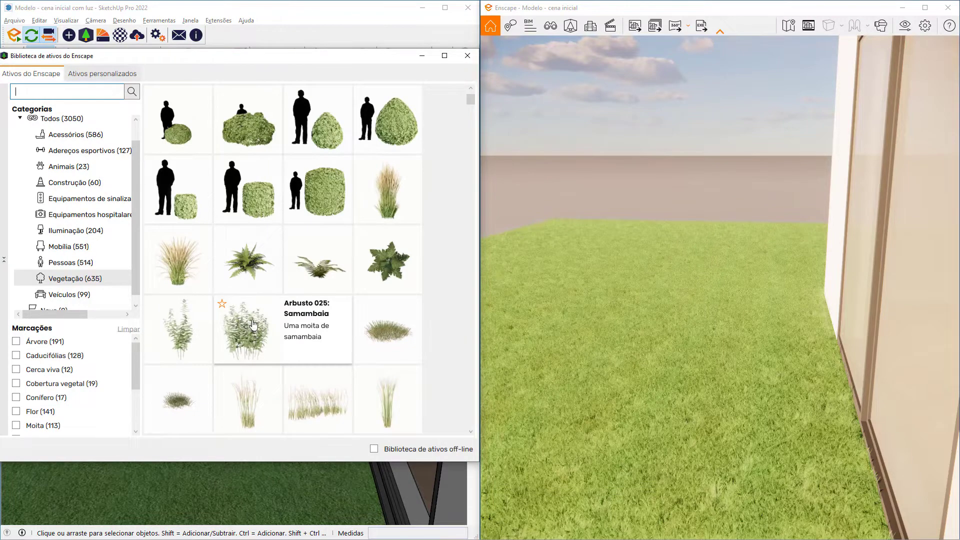
left_click(246, 334)
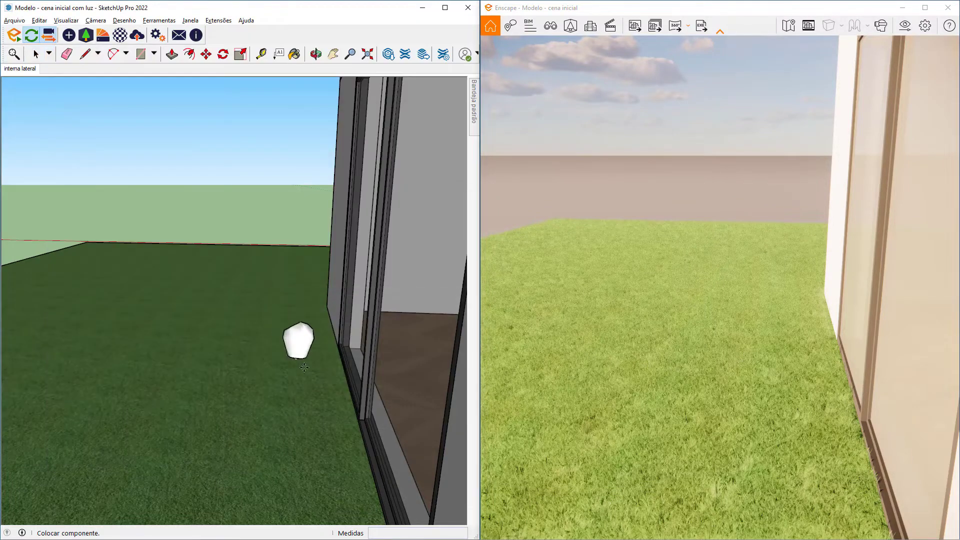
mouse_move(267, 410)
middle_mouse_down()
mouse_move(101, 377)
mouse_move(269, 389)
middle_mouse_up()
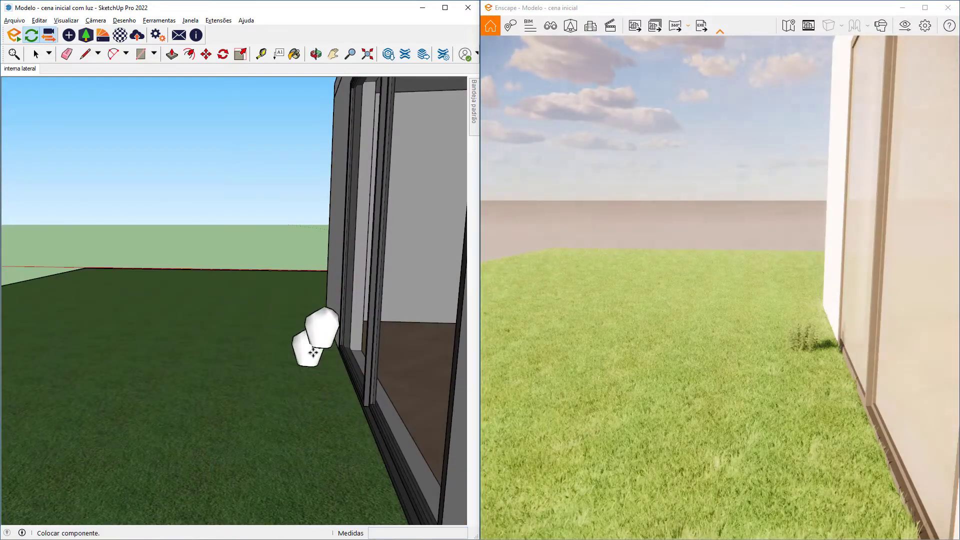
key("Escape")
Scale the fern bush on the lawn up uniformly by a factor of about 3.42
key("r")
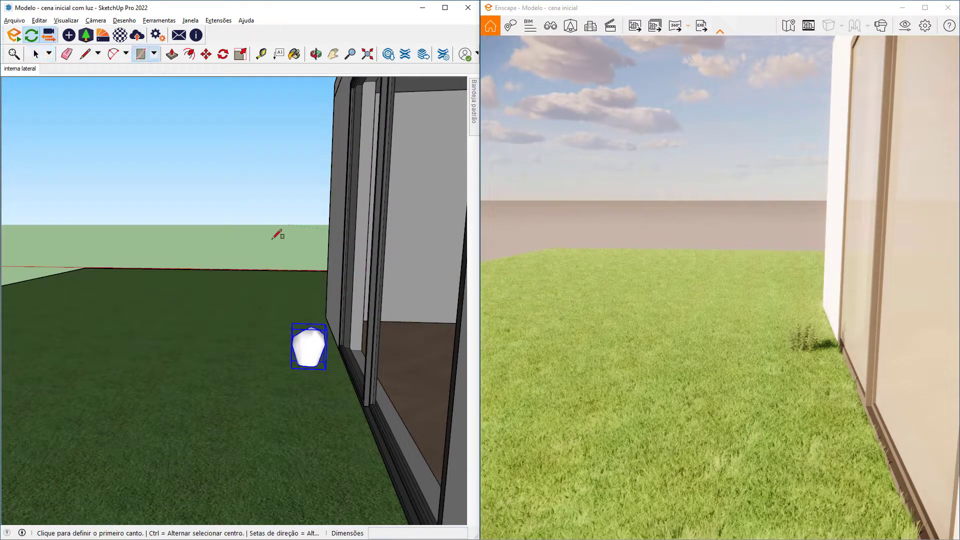
left_click(240, 55)
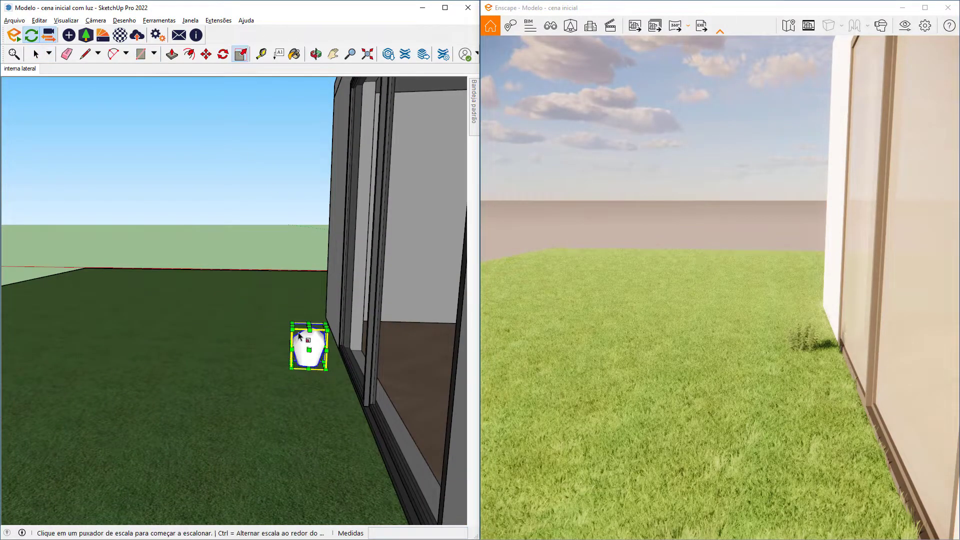
left_click(293, 325)
left_click(220, 206)
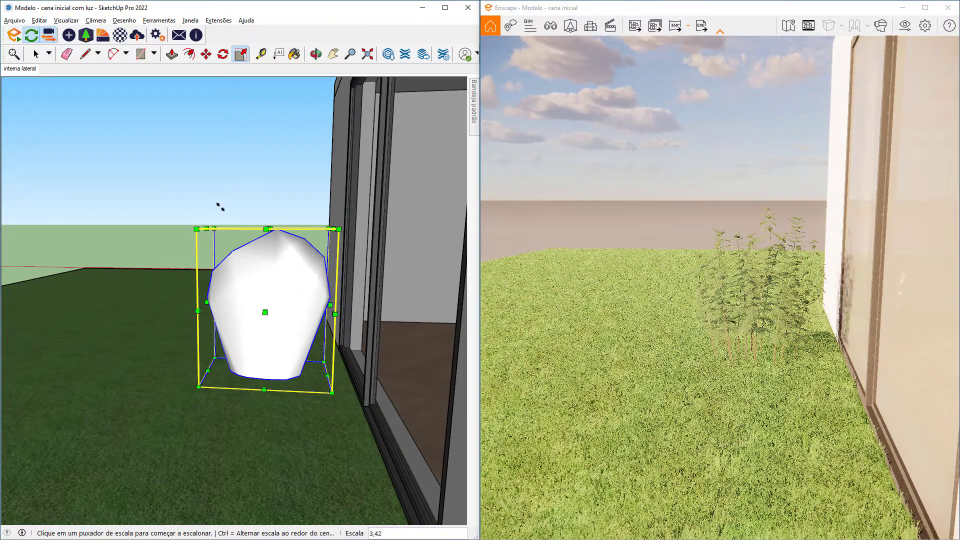
Copy the enlarged bush twice across the lawn in front of the window, placing the second copy about 0.94 m from the first
right_click_drag(698, 317, 830, 292)
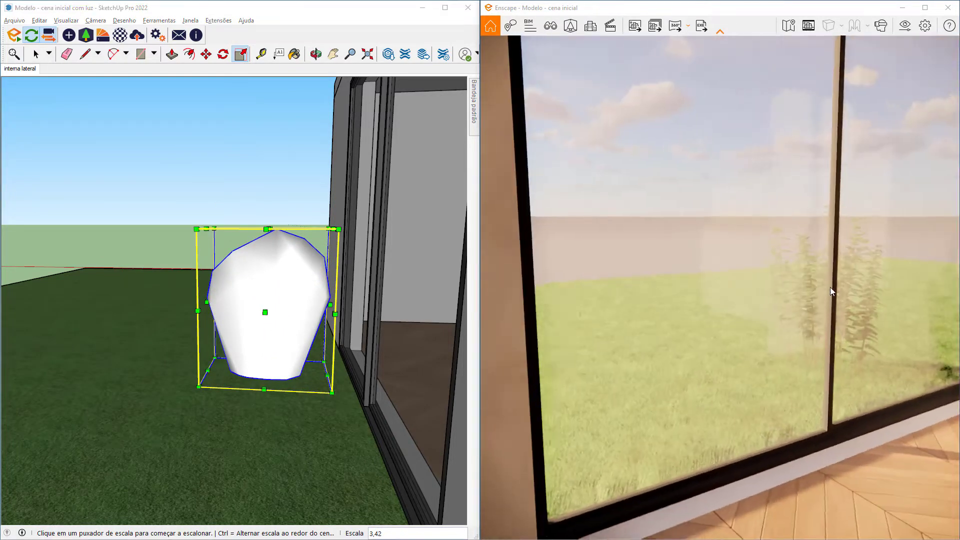
scroll(735, 322, "down", 5)
mouse_move(735, 321)
right_mouse_down()
mouse_move(795, 315)
mouse_move(770, 312)
right_mouse_up()
left_click(206, 55)
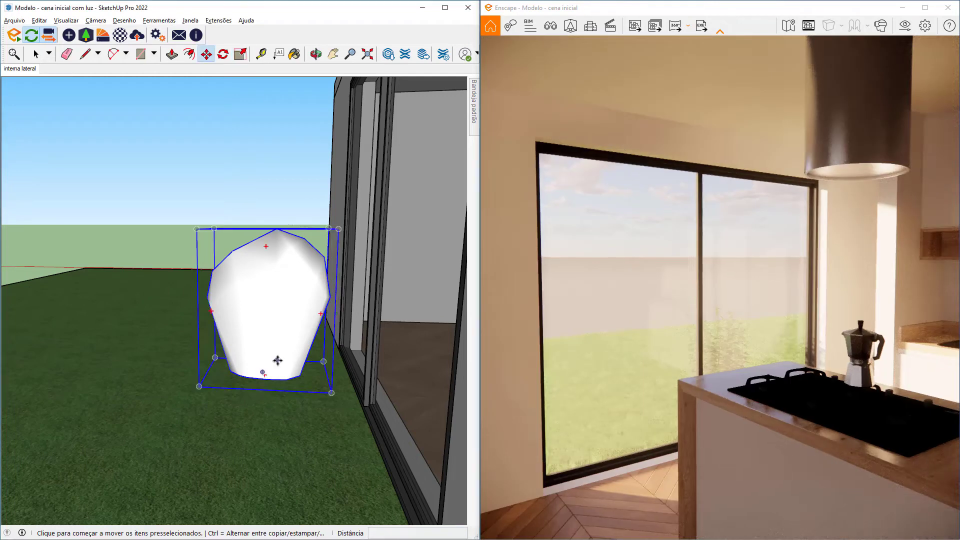
left_click(277, 358)
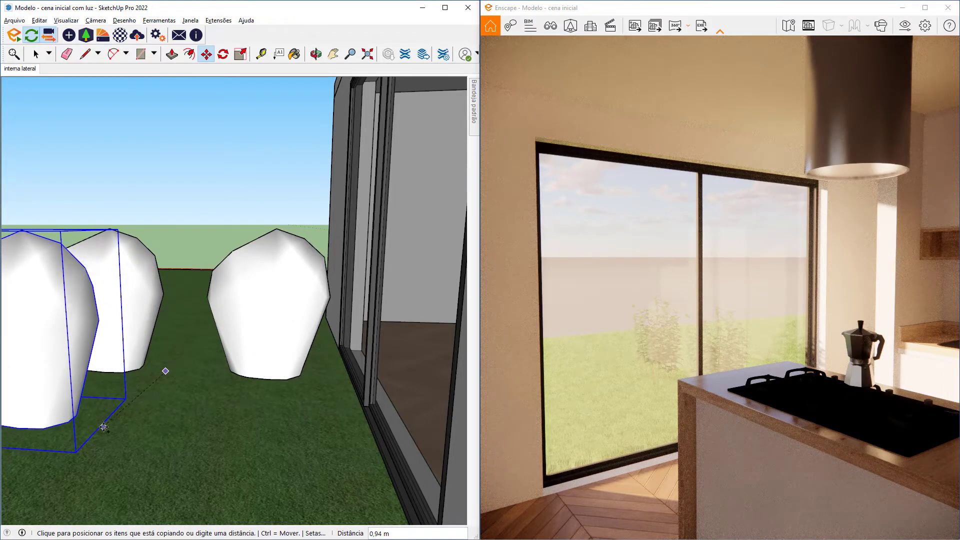
left_click(102, 429)
Return to the "interna lateral" scene and move the last bush copy toward the island so it fills the window area
mouse_move(263, 379)
middle_mouse_down()
mouse_move(250, 332)
mouse_move(76, 314)
mouse_move(165, 320)
mouse_move(200, 330)
mouse_move(210, 350)
mouse_move(209, 339)
middle_mouse_up()
key("m")
scroll(205, 335, "down", 5)
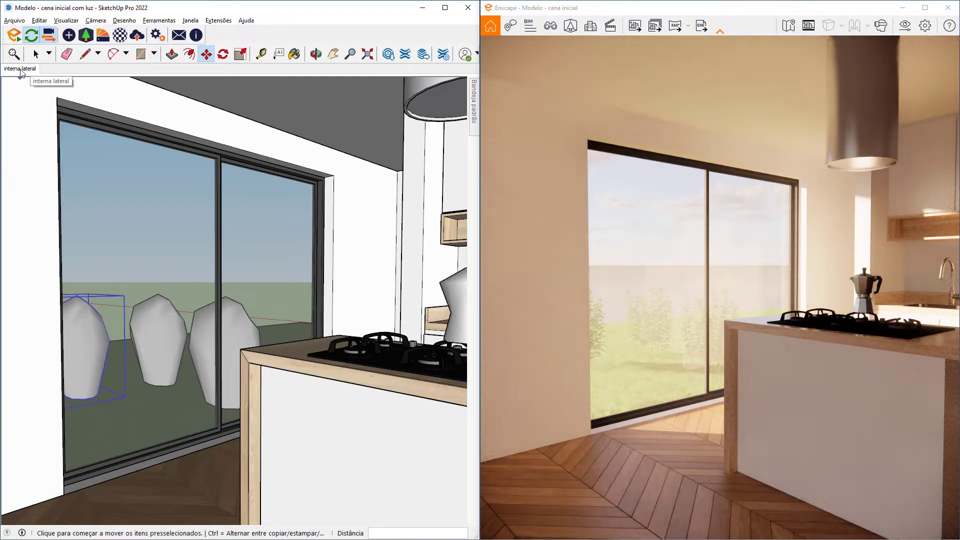
left_click(21, 70)
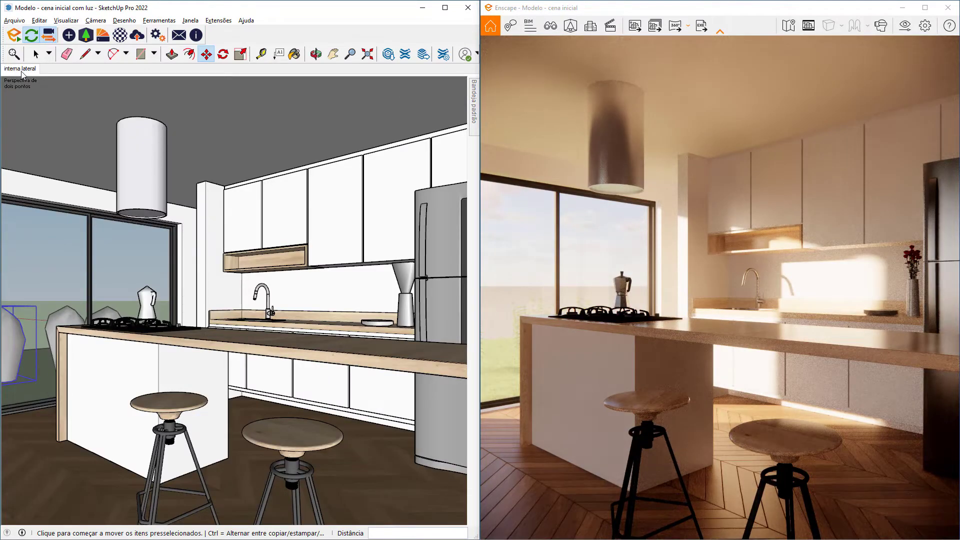
left_click(33, 429)
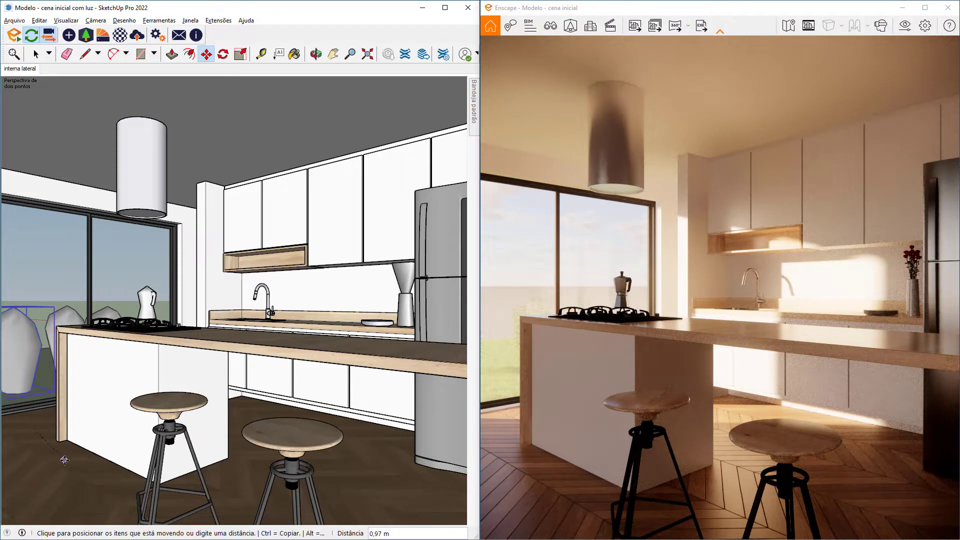
left_click(31, 443)
left_click(60, 307)
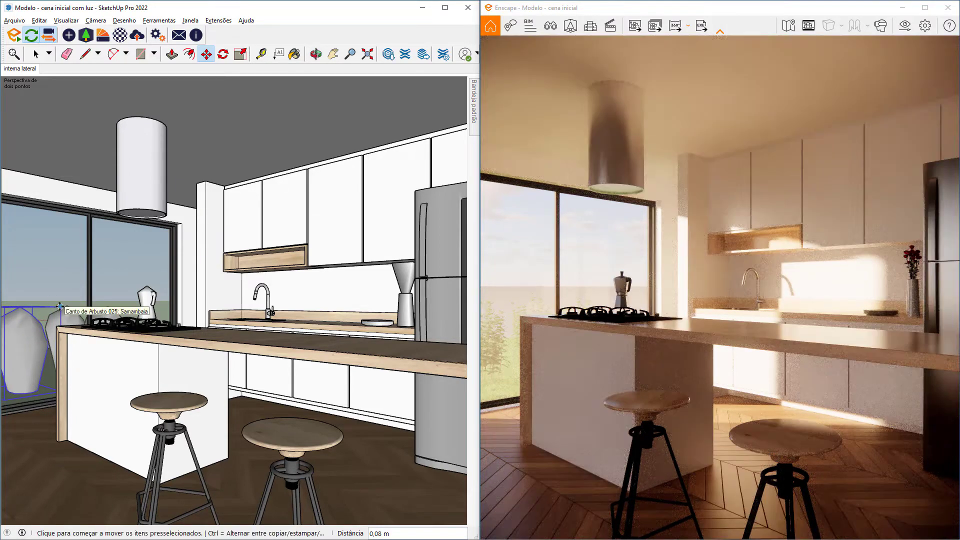
Scale the nearest bush up and move it about 0.10 m away from the island
key("s")
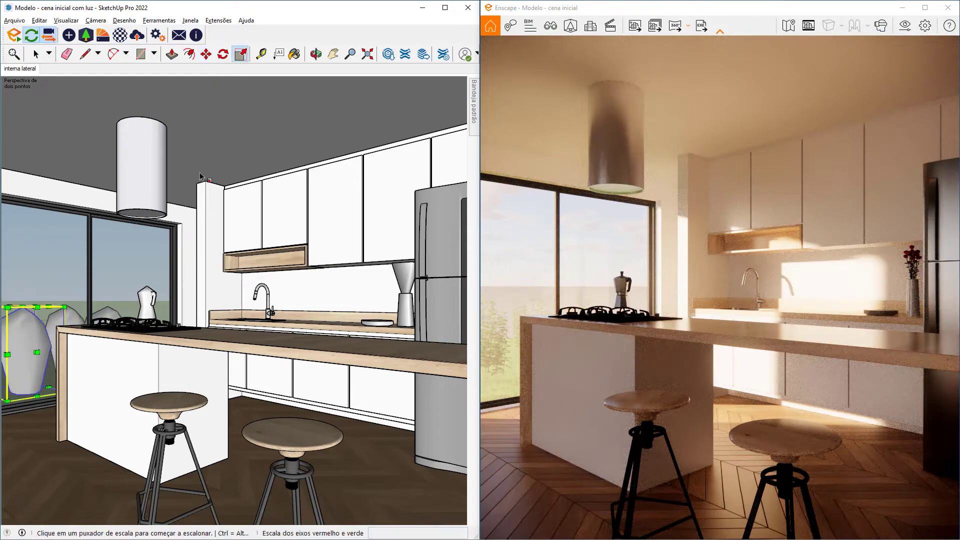
left_click(66, 305)
left_click(92, 276)
key("m")
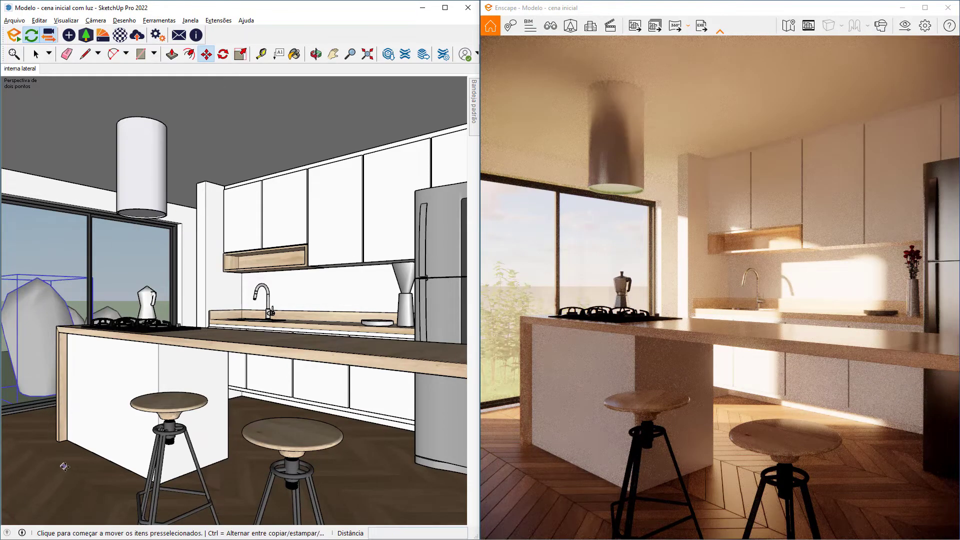
left_click(64, 466)
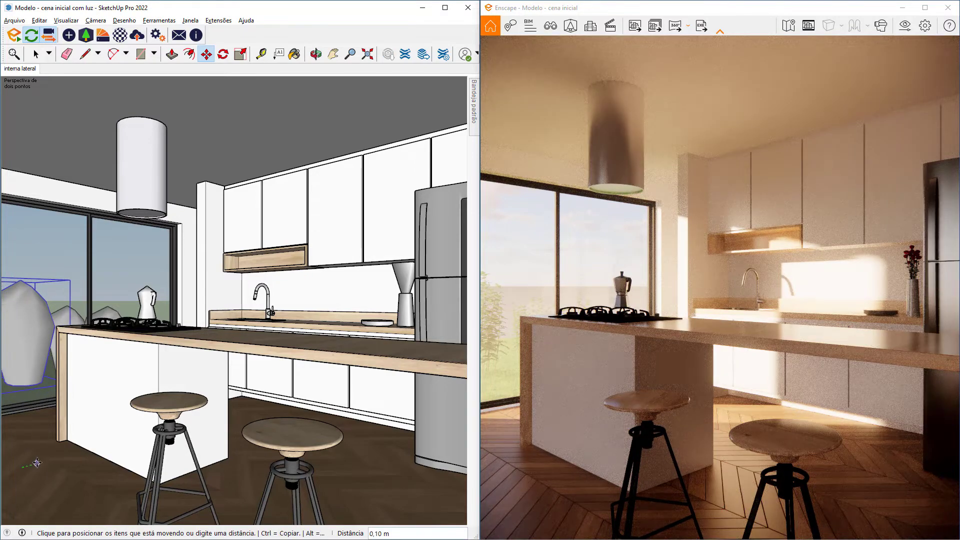
left_click(37, 463)
key("space")
left_click(46, 451)
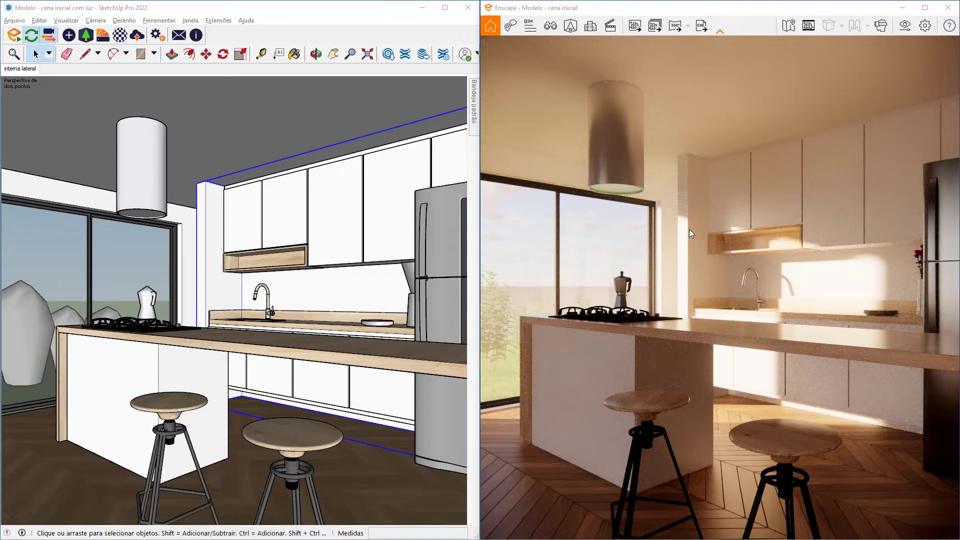
Raise the render exposure to 70 % in the visual settings
left_click(909, 29)
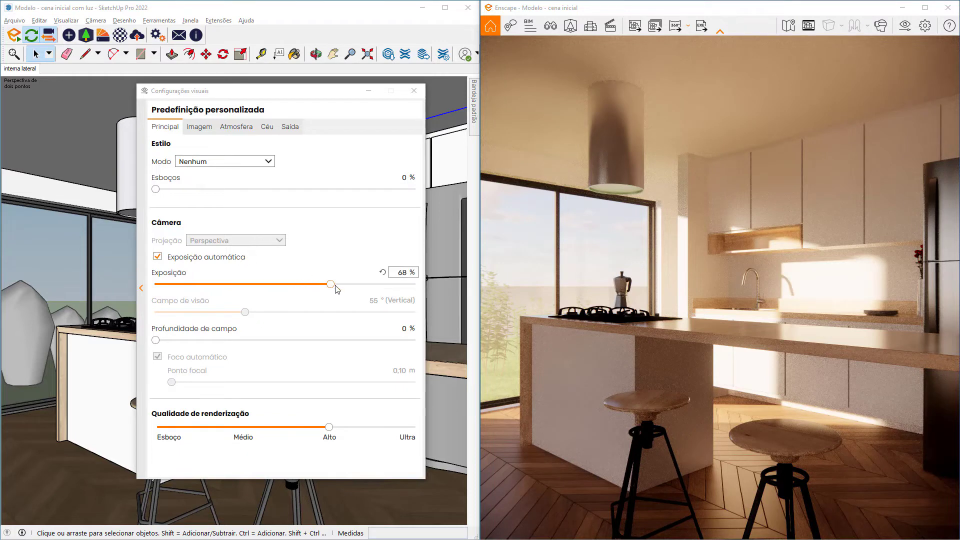
mouse_move(335, 286)
left_mouse_down()
mouse_move(353, 287)
mouse_move(336, 287)
left_mouse_up()
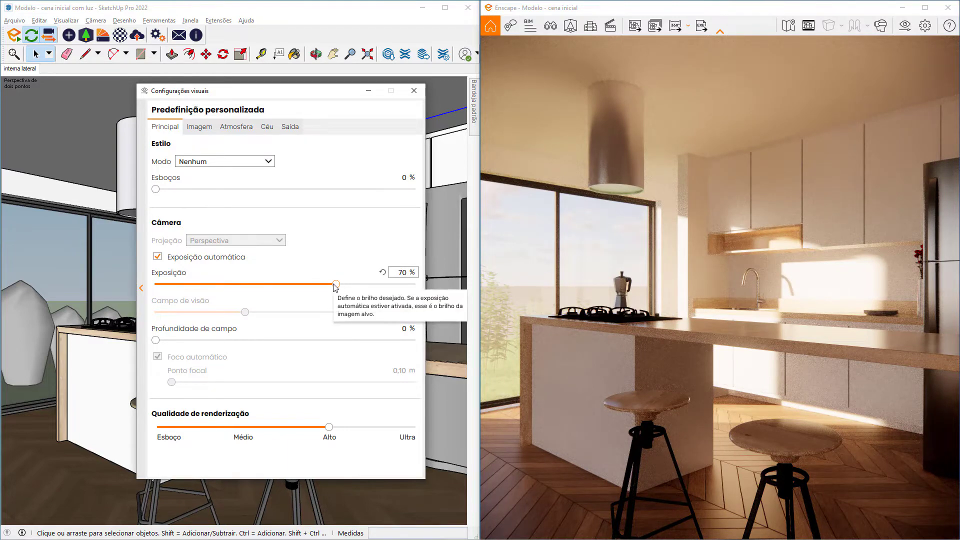
Set the image corrections to -52 % highlights and 42 % shadows, and fine-tune the saturation
left_click(200, 127)
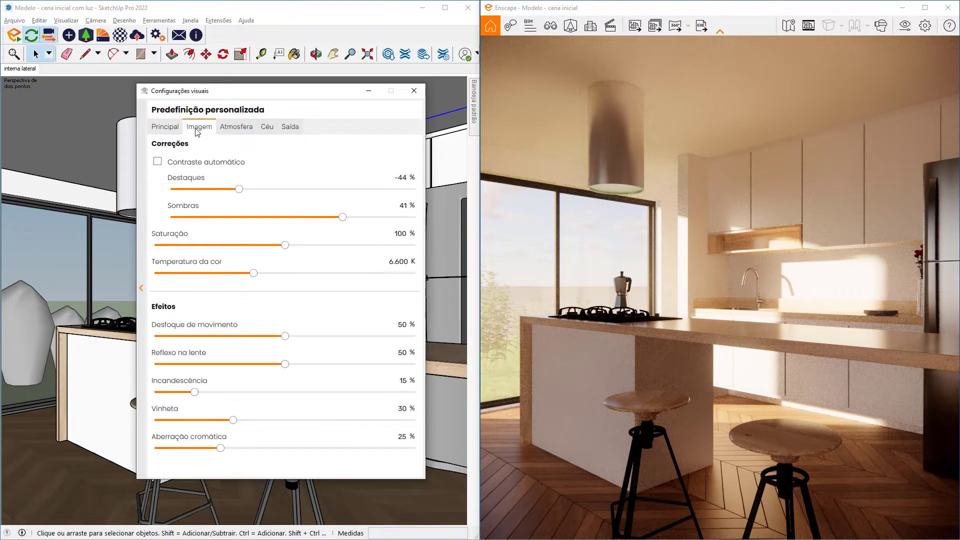
left_click(252, 190)
left_click_drag(254, 193, 229, 189)
left_click(347, 217)
left_click_drag(346, 217, 344, 218)
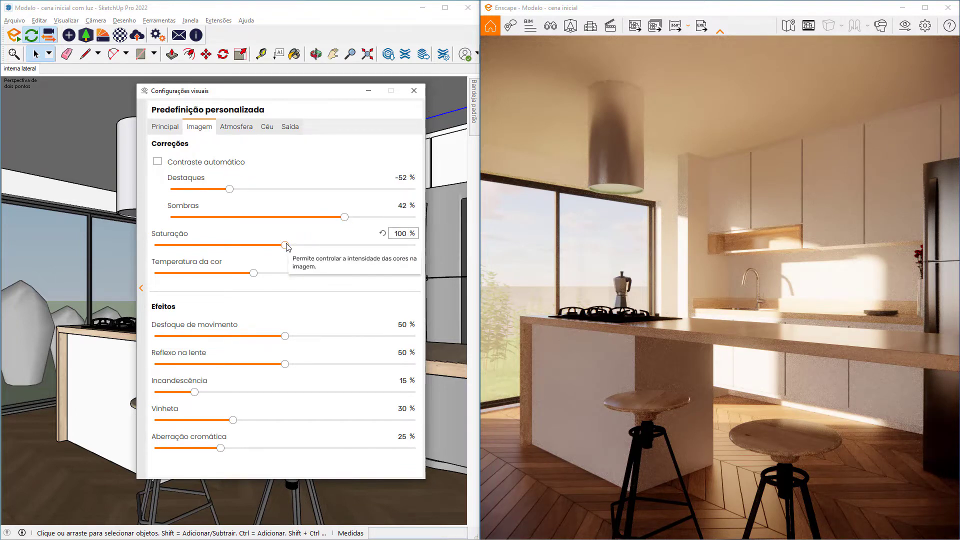
mouse_move(287, 246)
left_mouse_down()
mouse_move(239, 247)
mouse_move(315, 244)
mouse_move(265, 248)
mouse_move(277, 245)
left_mouse_up()
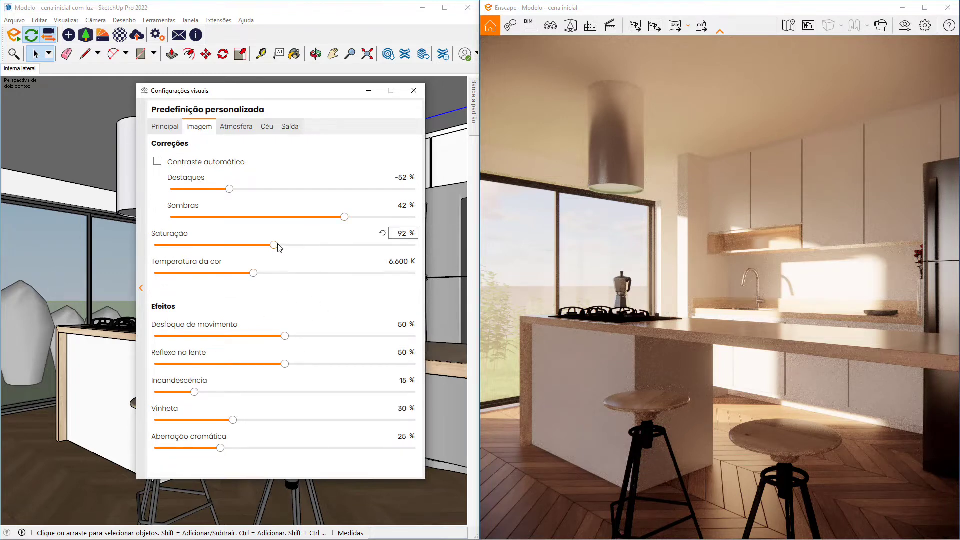
left_click_drag(276, 246, 291, 242)
Set the sky's horizon source to Floresta and rotate it to 142°
left_click(268, 128)
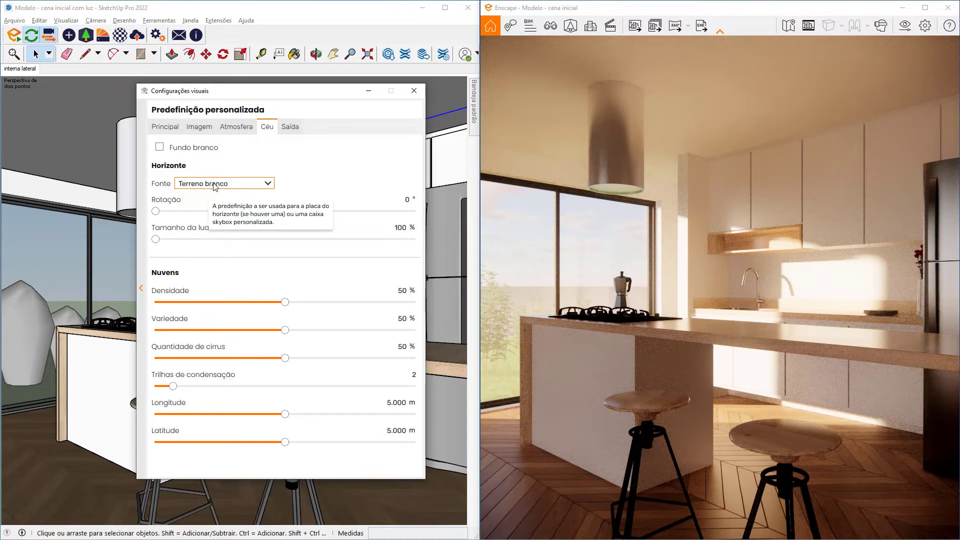
left_click(215, 184)
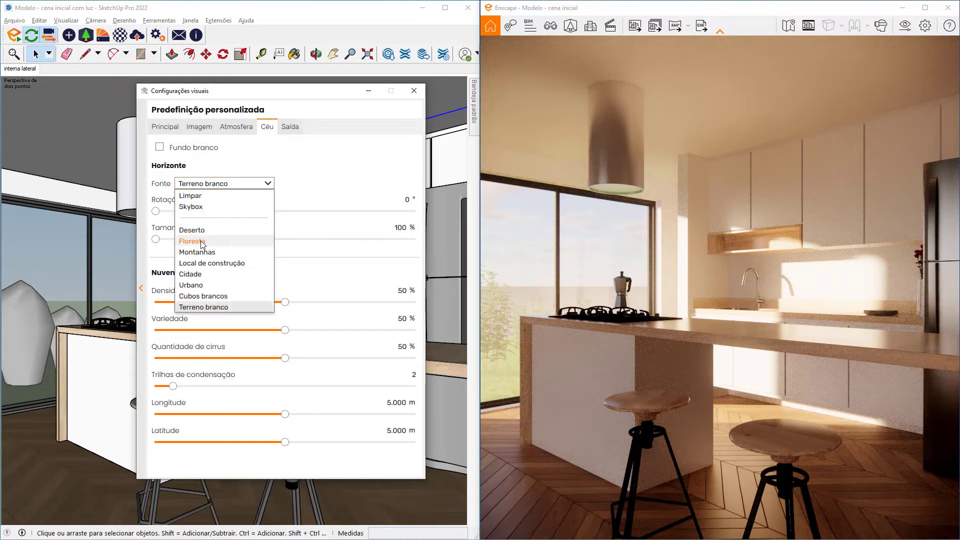
left_click(205, 241)
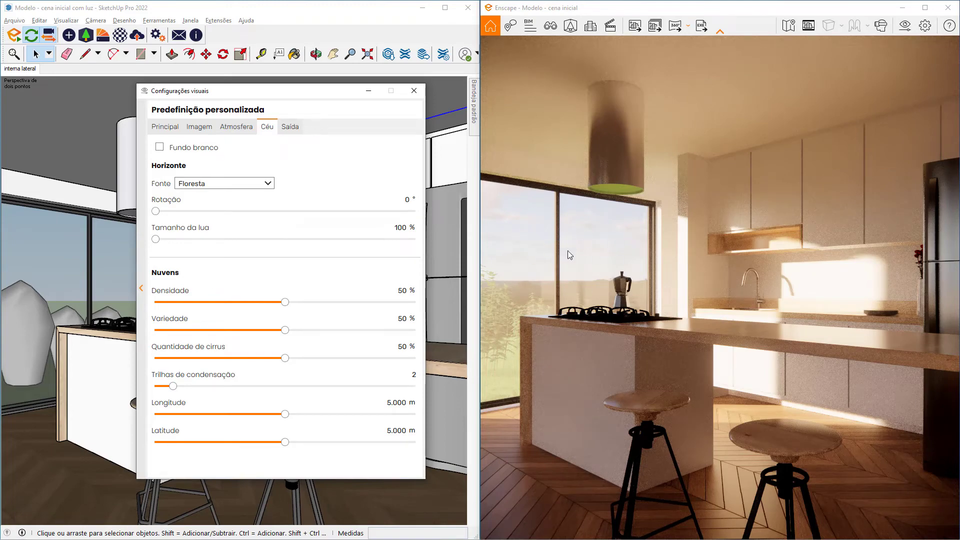
left_click_drag(156, 211, 261, 218)
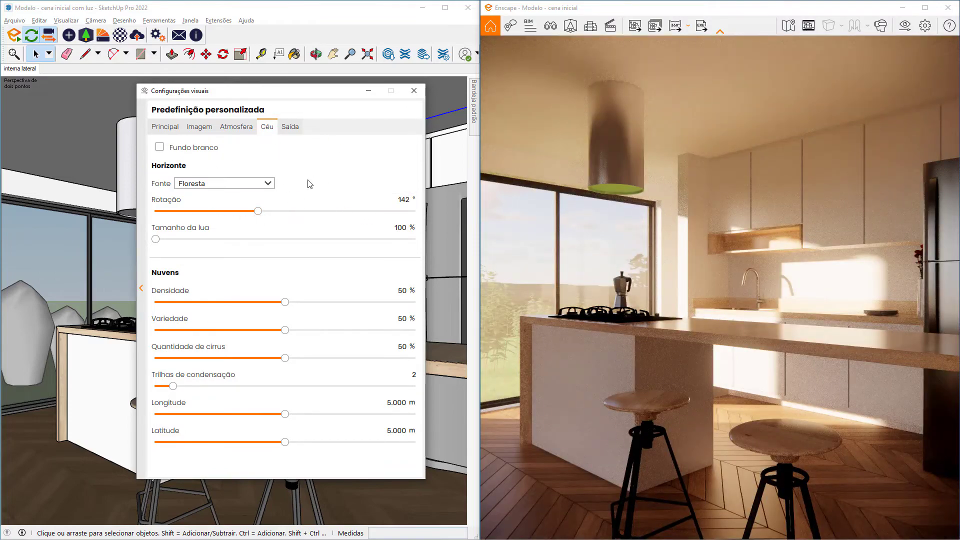
Switch the output resolution to Personalizado and set the image width to 2048 pixels
left_click(290, 130)
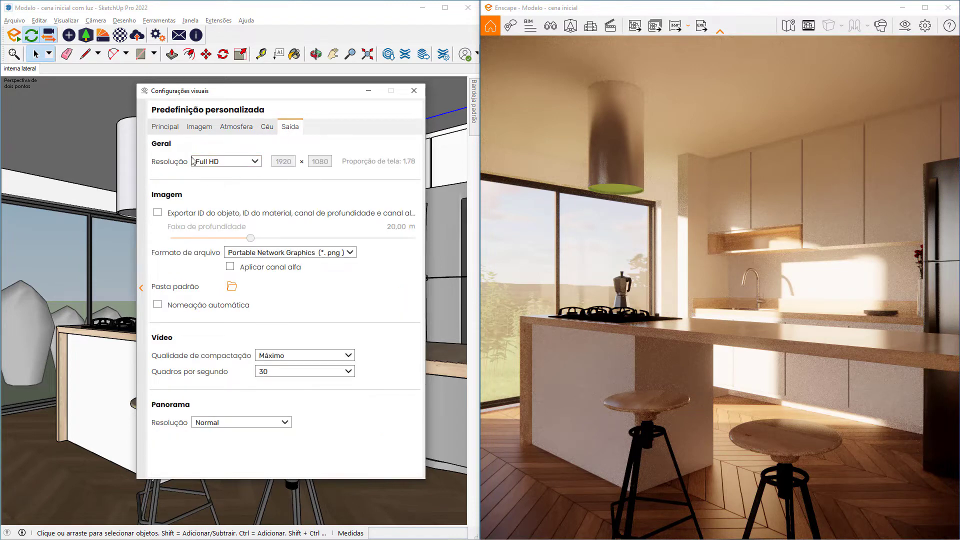
left_click(219, 161)
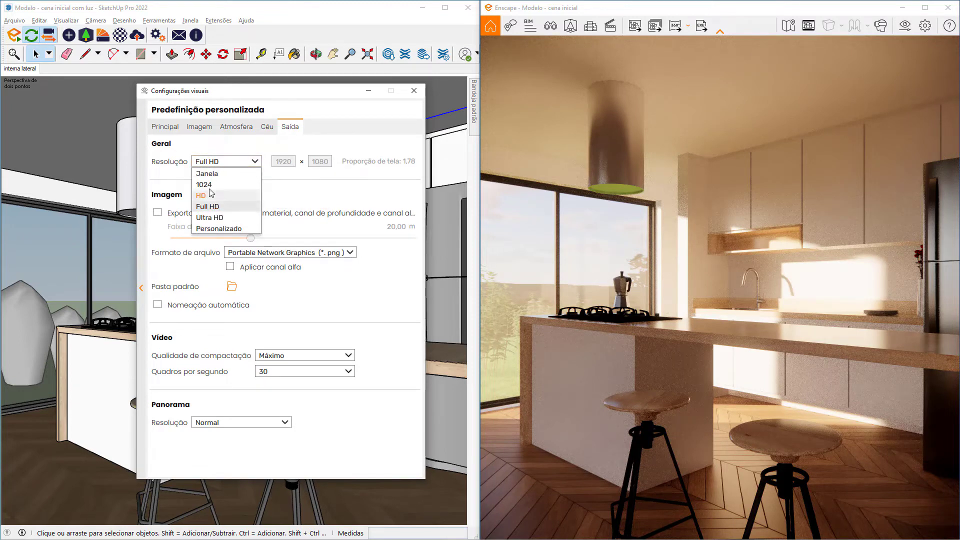
left_click(214, 162)
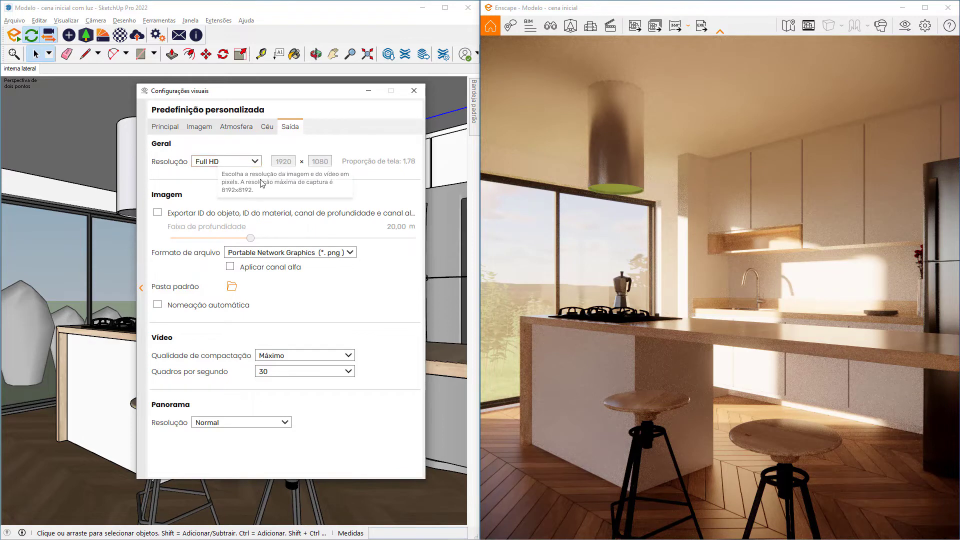
left_click(252, 167)
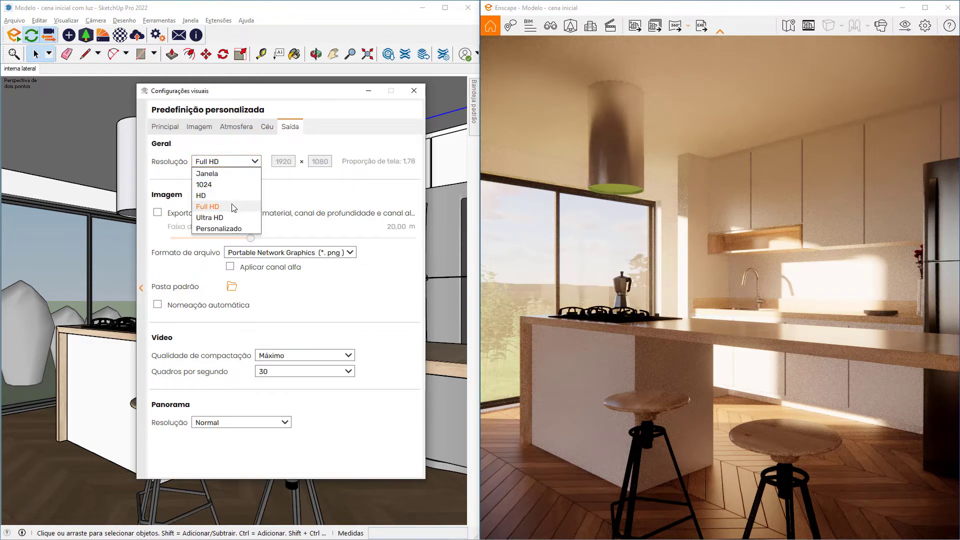
left_click(219, 229)
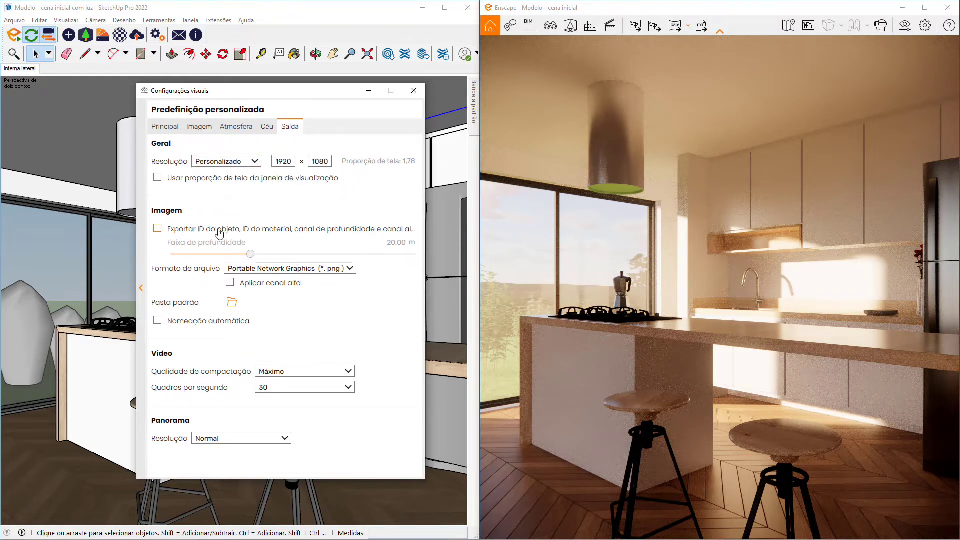
double_click(273, 162)
type("2048")
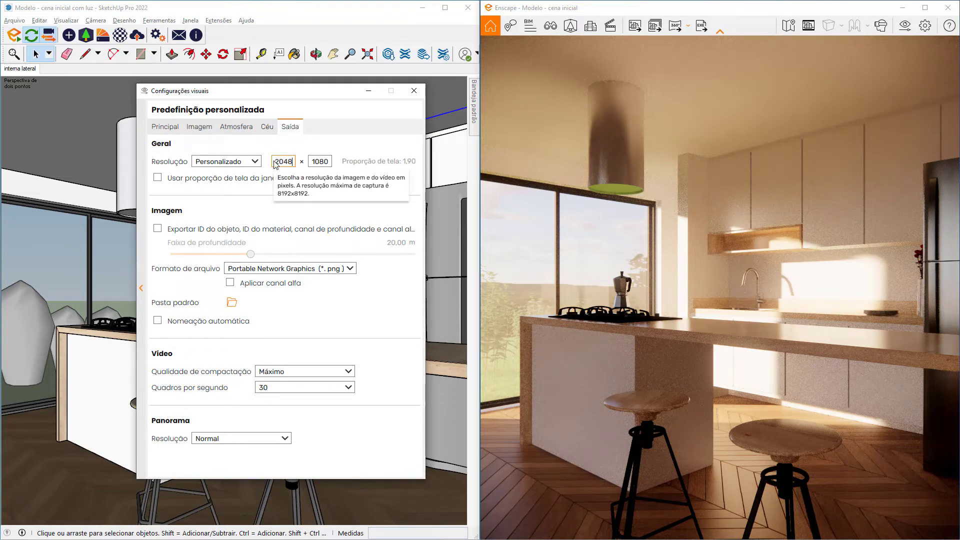
Set the custom output resolution's image height to 2048 pixels
double_click(320, 161)
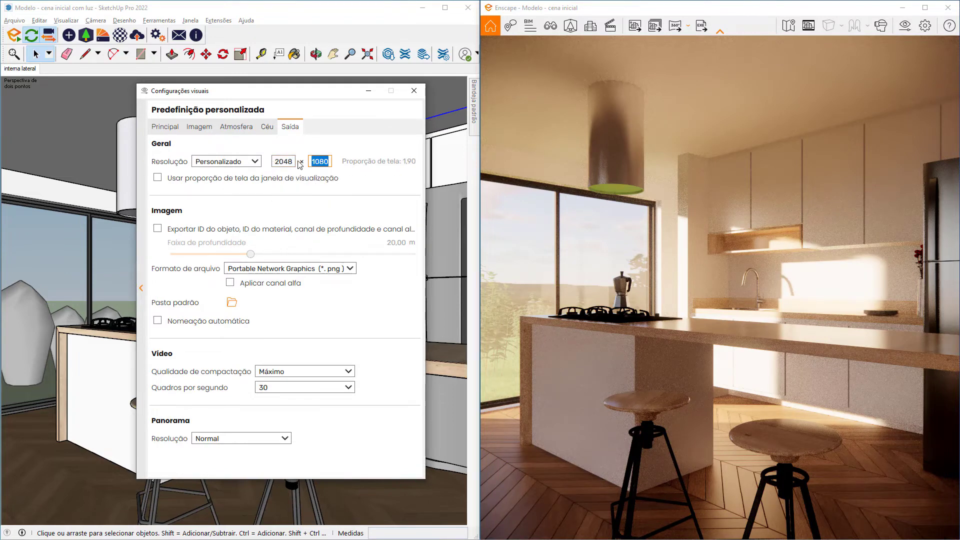
type("2048")
key("shift+Tab")
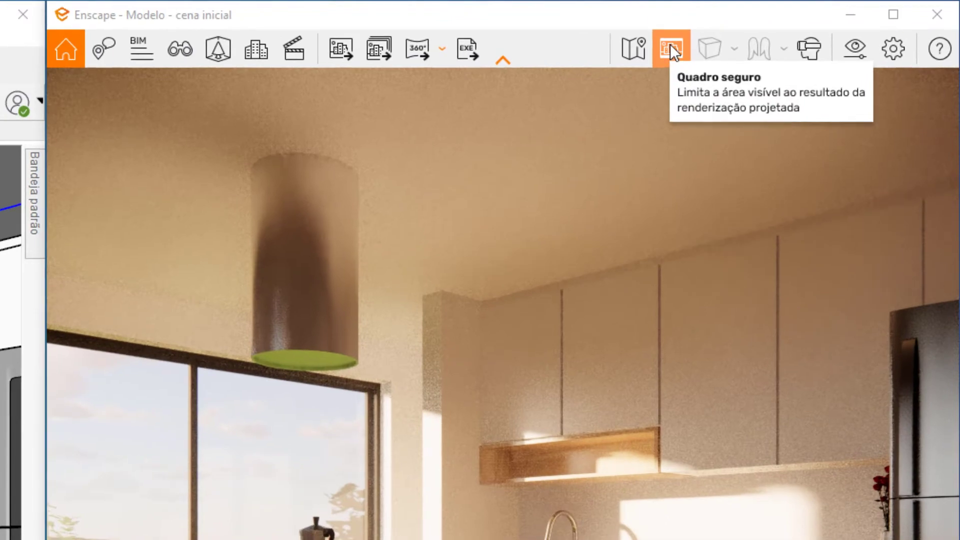
Turn on the safe frame (Quadro seguro) in the render view and raise the rendering quality to Ultra
left_click(671, 46)
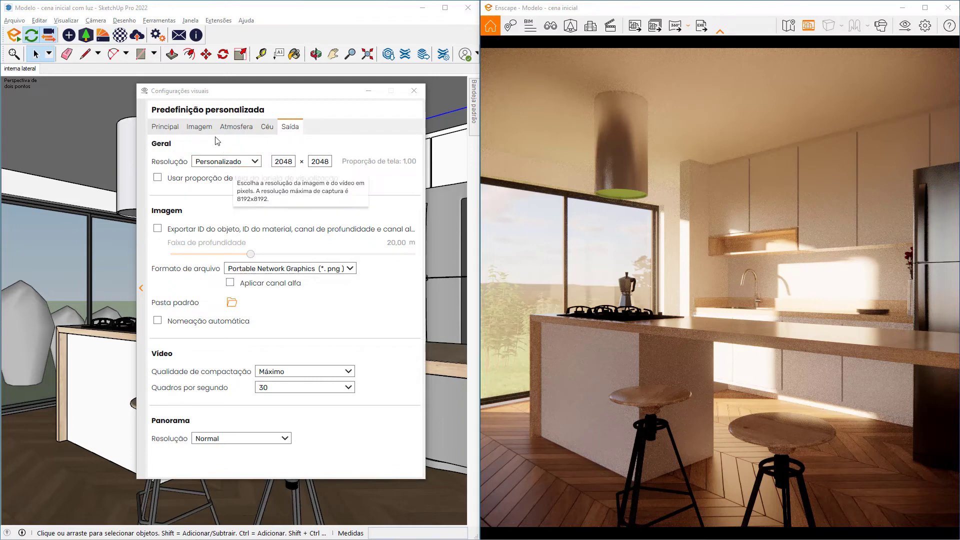
left_click(172, 127)
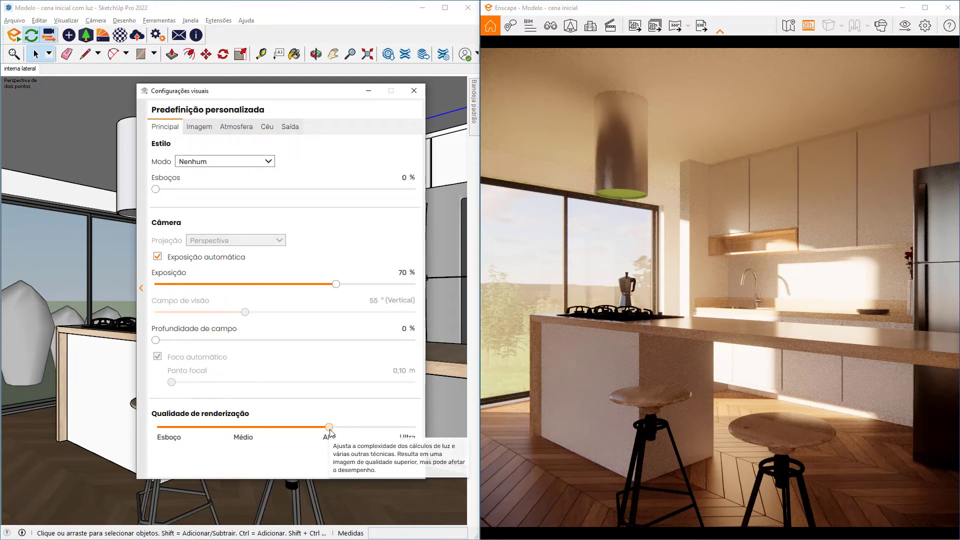
left_click_drag(329, 428, 415, 428)
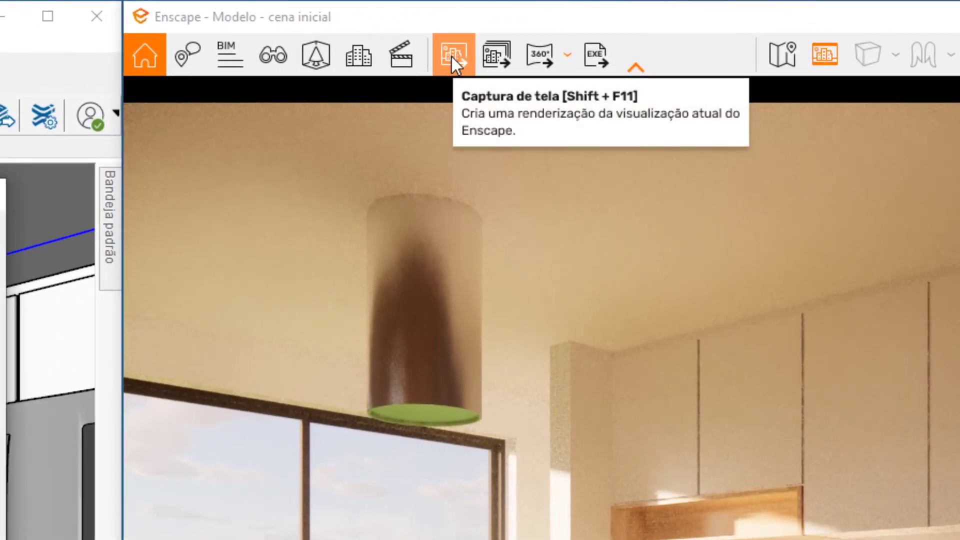
Capture the current view as a JPEG image named "Meu primeiro render" in Downloads and open the saved file in Fotos
left_click(452, 56)
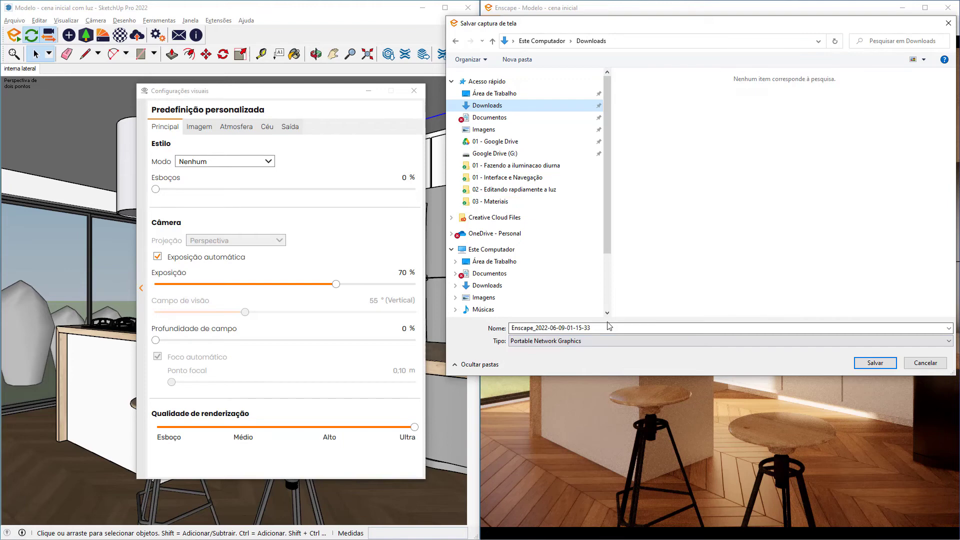
left_click(595, 328)
type("Meu primeiro")
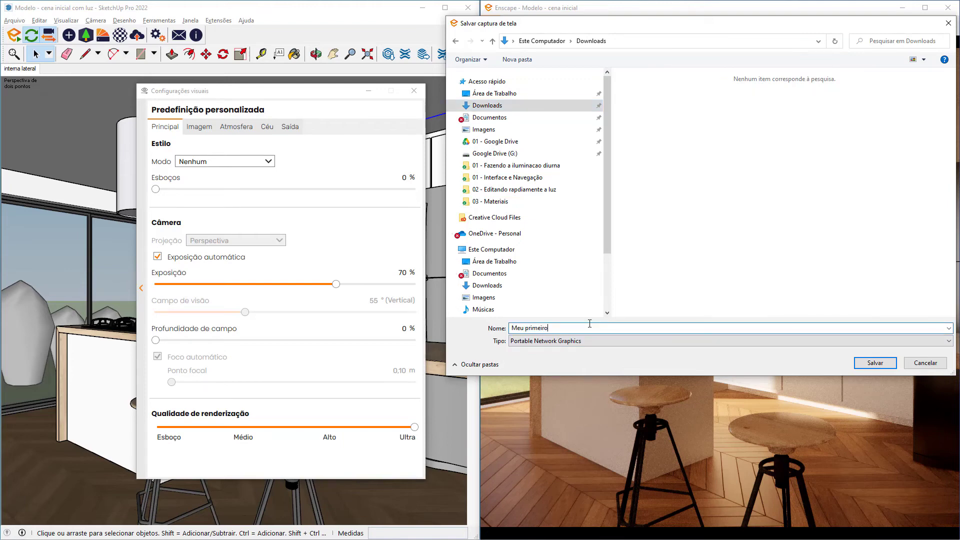
type(" render")
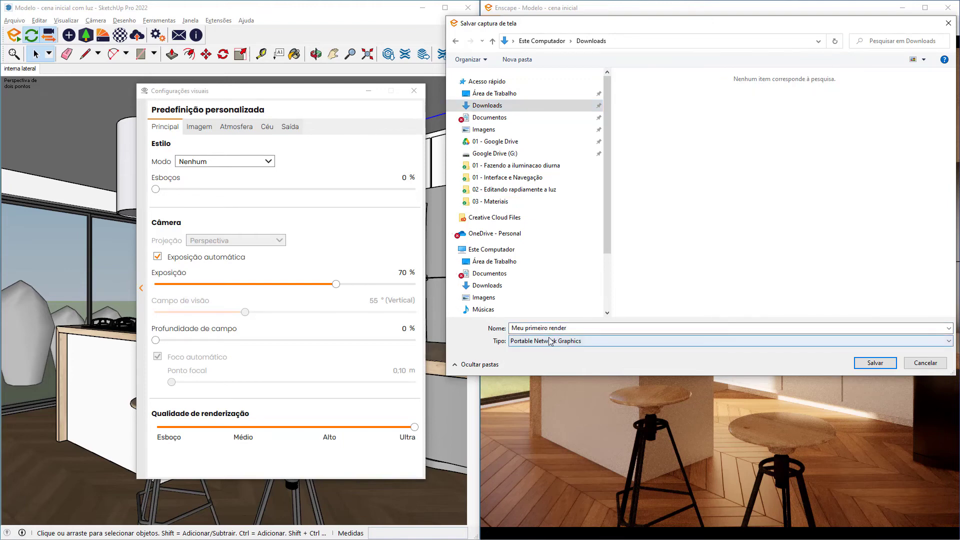
left_click(589, 344)
left_click(580, 358)
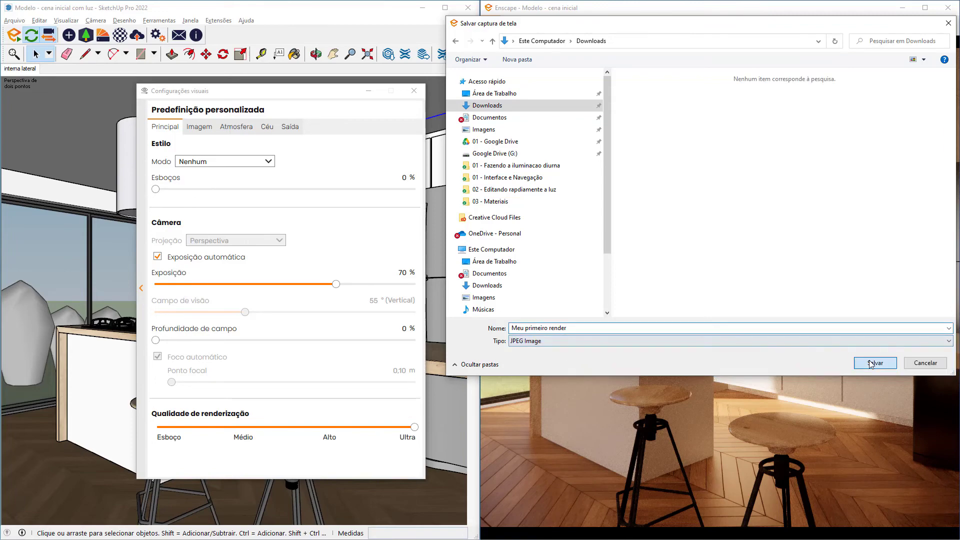
left_click(875, 363)
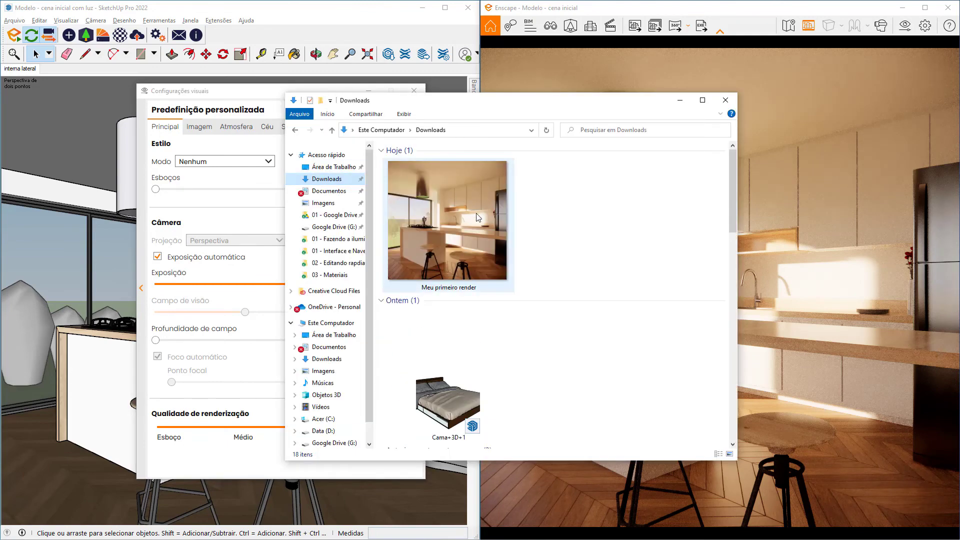
double_click(477, 218)
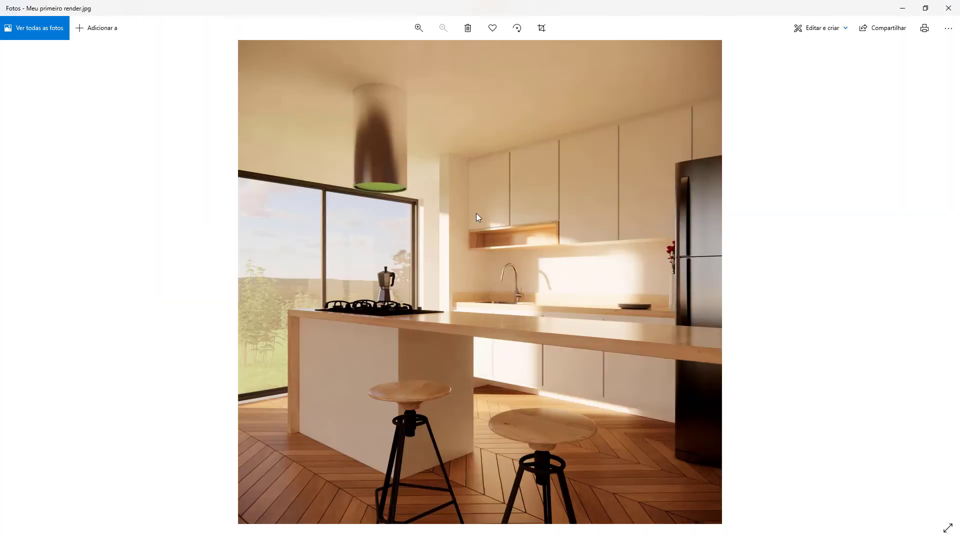